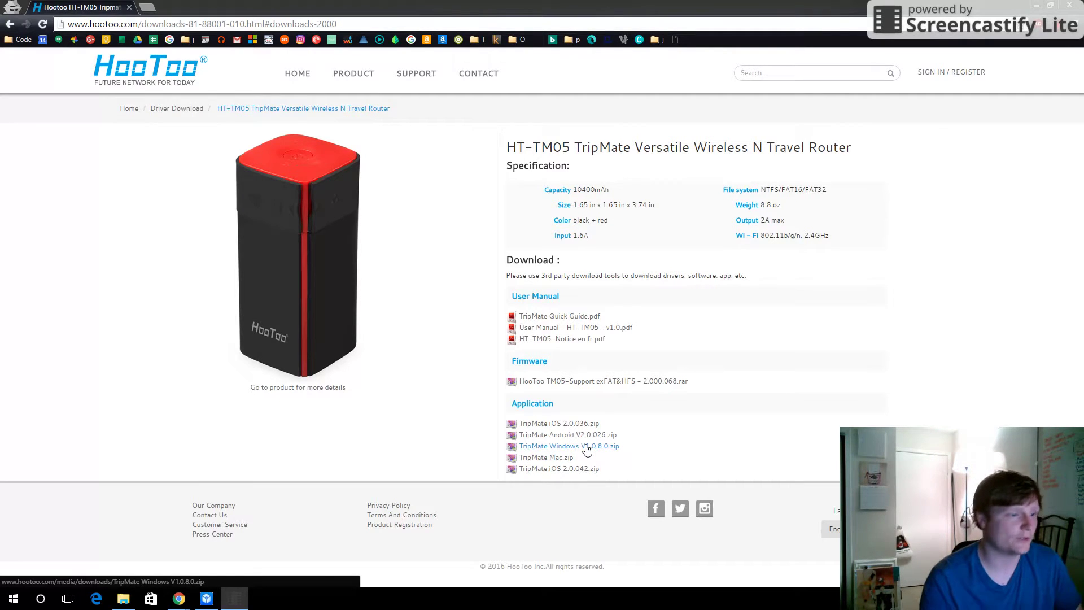
- Bring the TripMate utility's Device List, showing HT-TM05 at 192.168.1.119, to the front
{"action": "left_click", "coordinate": [206, 599]}
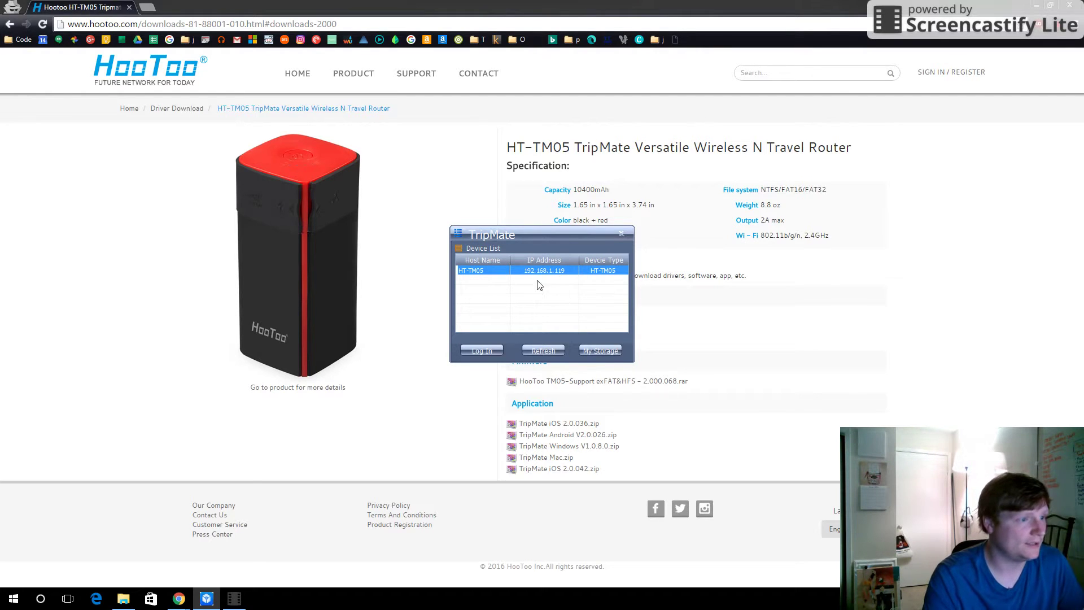
- Open the HT-TM05 web admin at 192.168.1.119 in Chrome and go to Network Settings
{"action": "double_click", "coordinate": [490, 276]}
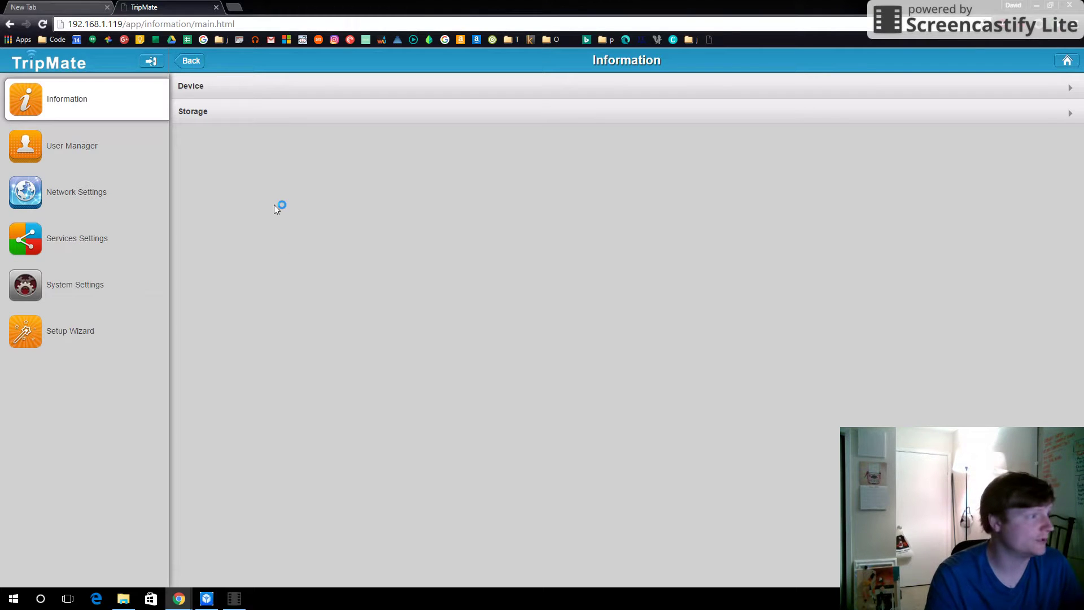
{"action": "left_click", "coordinate": [73, 202]}
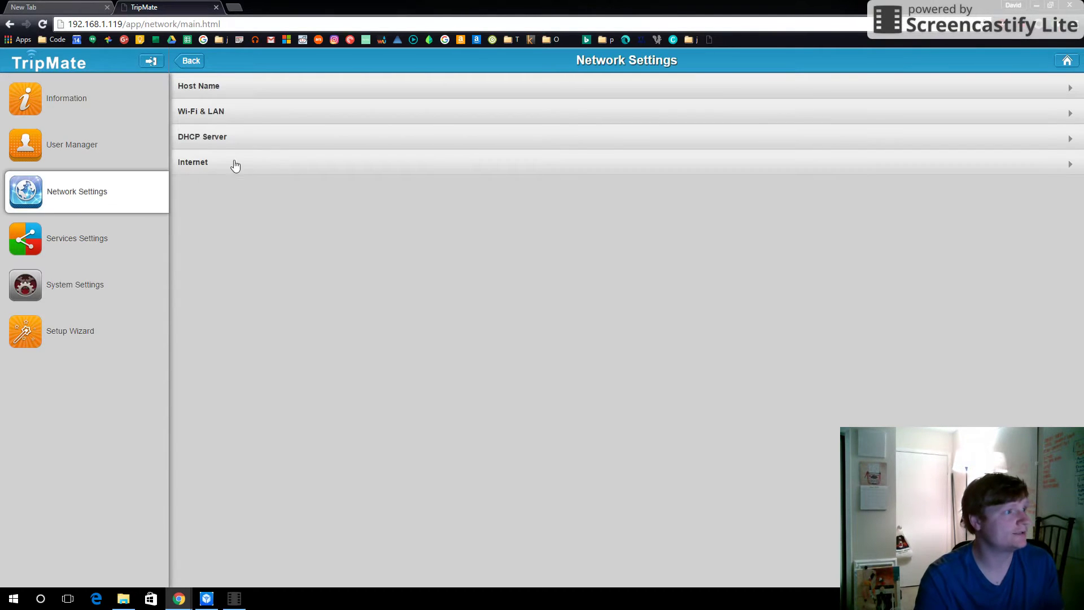
- Switch Hide SSID to ON in the Wi-Fi & LAN settings and check the nearby network list
{"action": "left_click", "coordinate": [251, 116]}
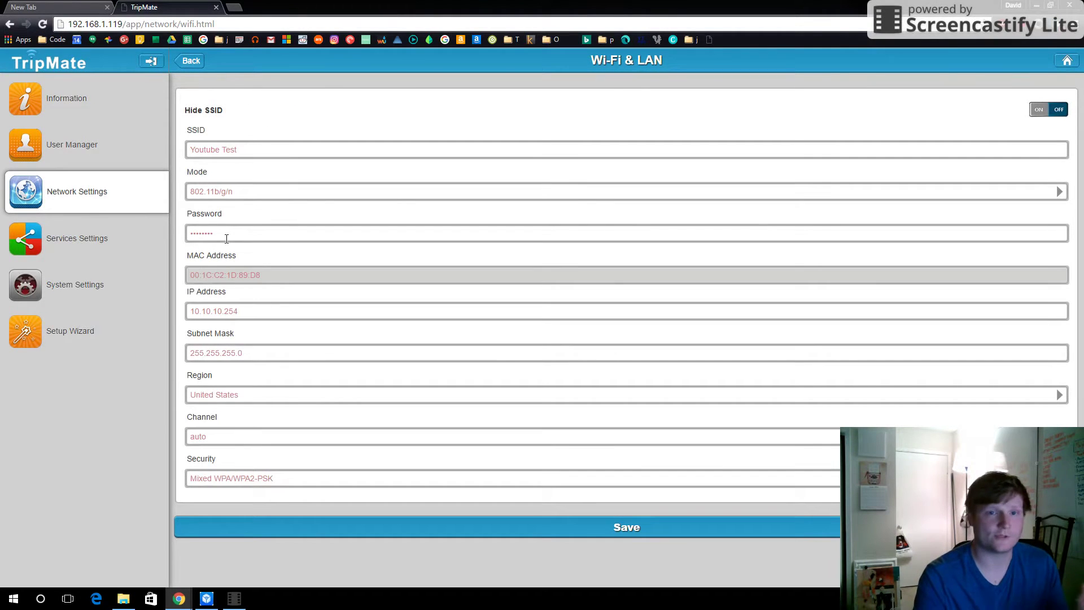
{"action": "left_click", "coordinate": [1049, 113]}
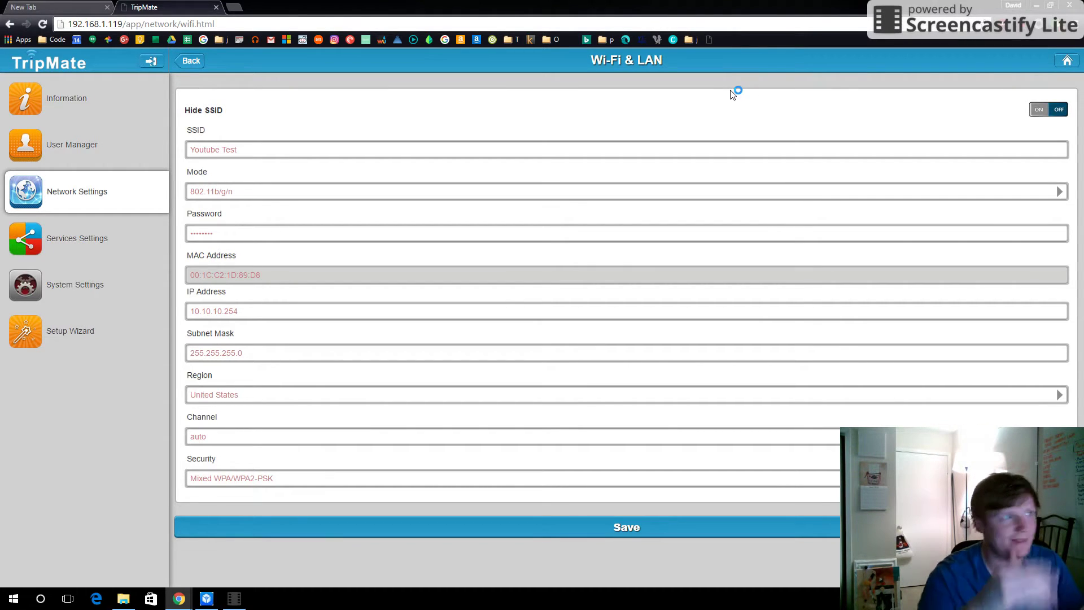
{"action": "left_click", "coordinate": [1044, 112]}
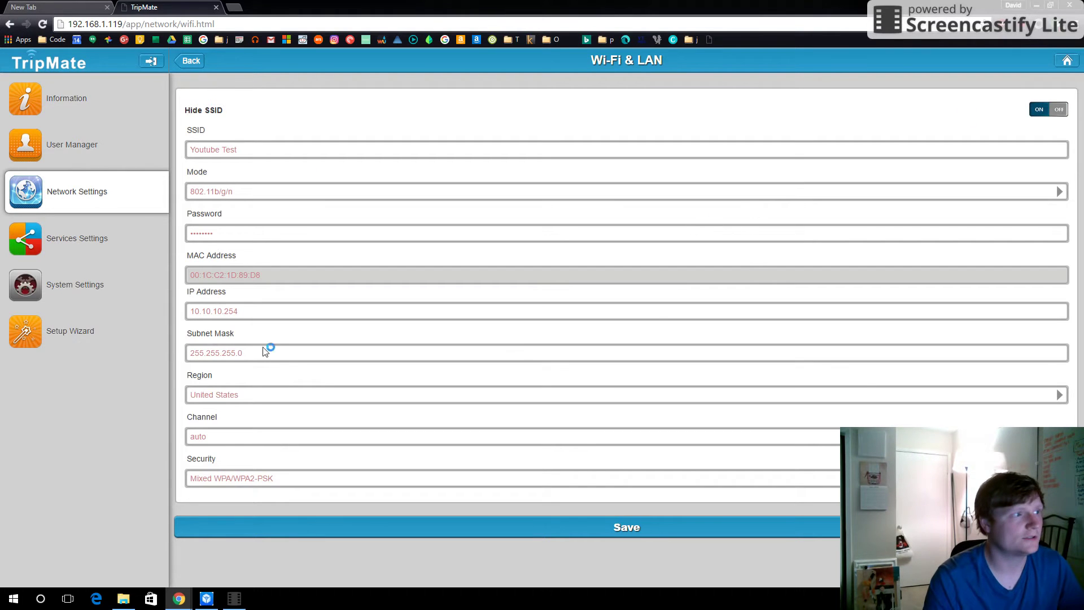
{"action": "left_click", "coordinate": [629, 535]}
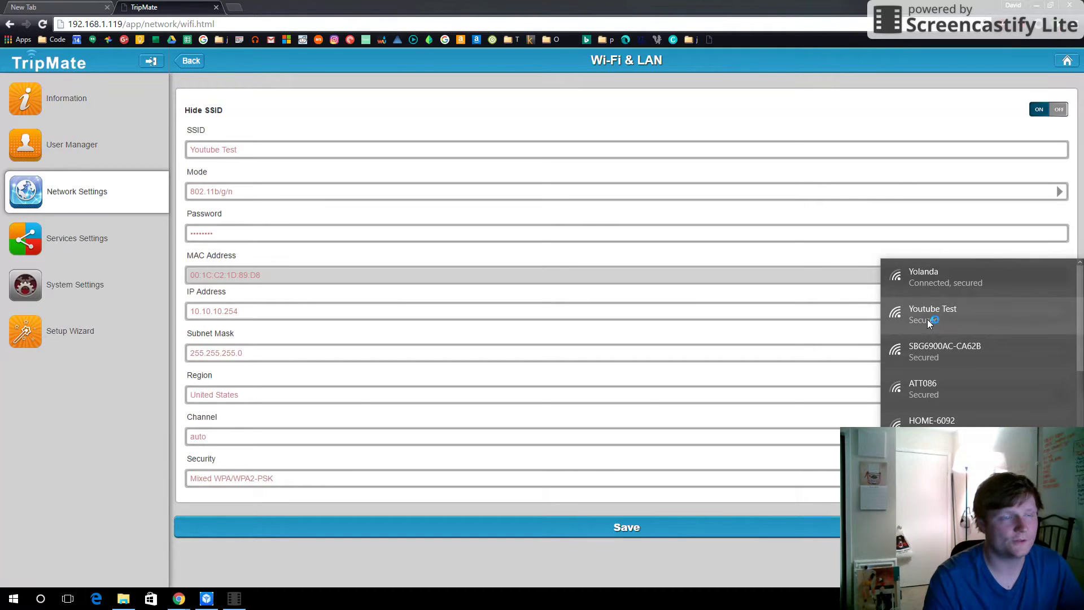
{"action": "left_click", "coordinate": [967, 120]}
- Save the Wi-Fi settings, recheck the Wi-Fi list, and return to Network Settings
{"action": "left_click", "coordinate": [627, 529]}
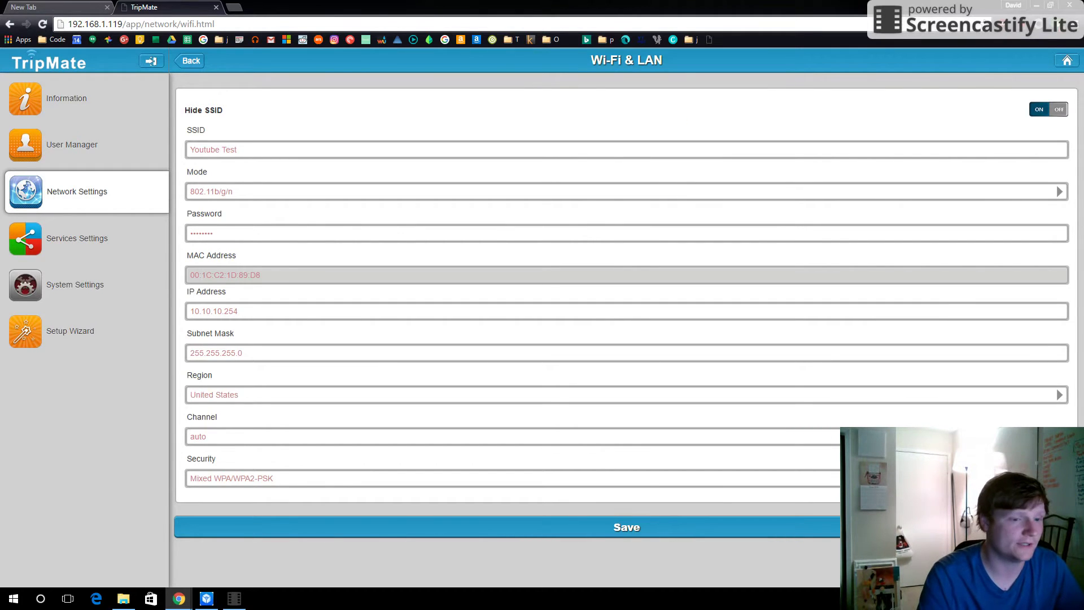
{"action": "left_click", "coordinate": [1008, 598]}
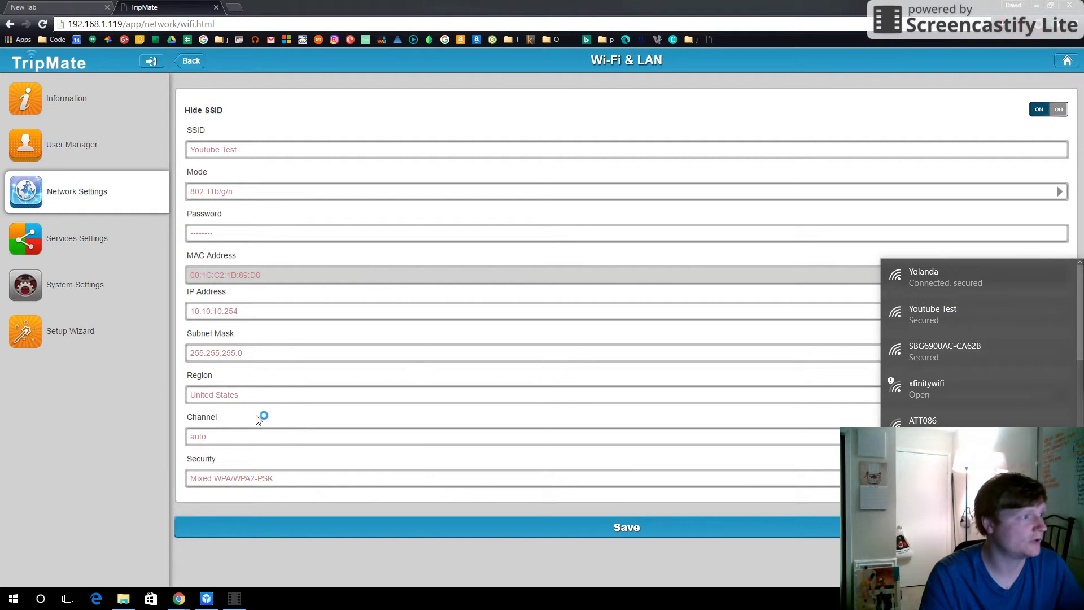
{"action": "left_click", "coordinate": [327, 96]}
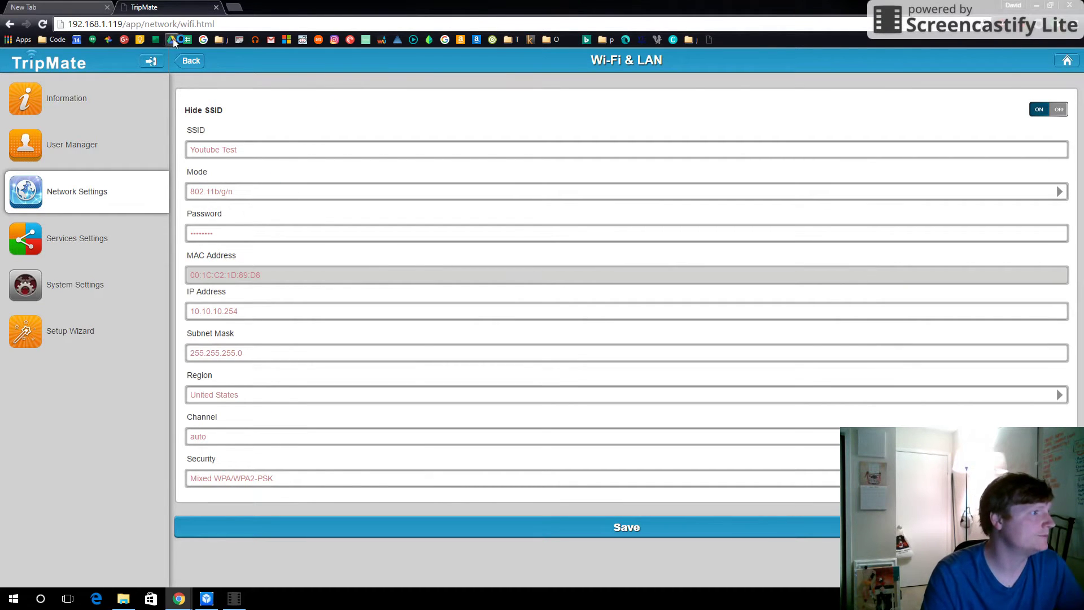
{"action": "left_click", "coordinate": [191, 62]}
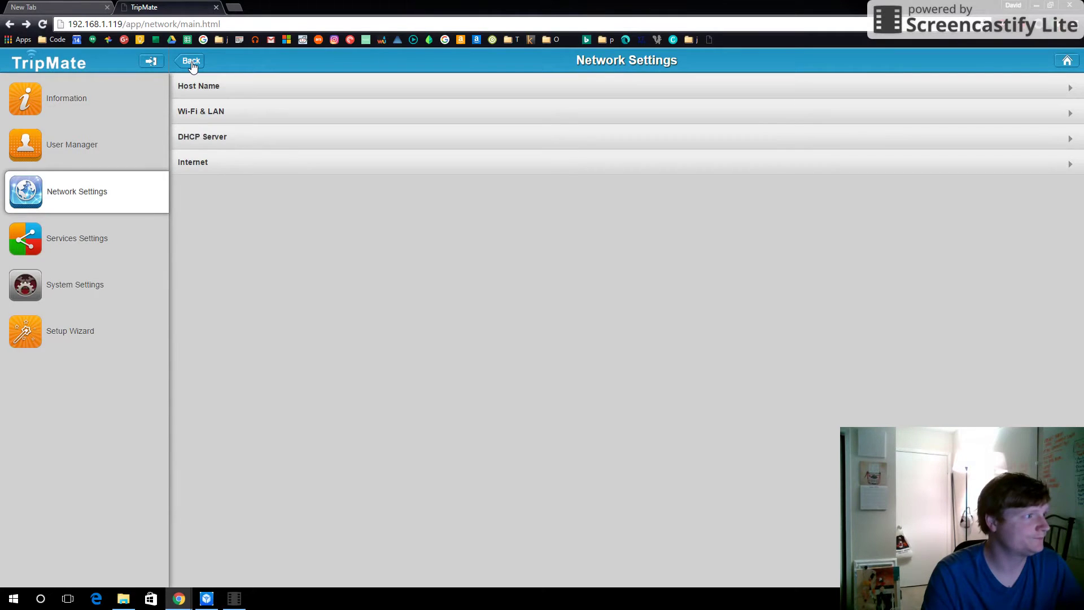
- Browse the USB drive to UsbDisk1_Volume1 > Stuff > Trip > 06-02-2016 > 281GOPRO in the web explorer
{"action": "left_click", "coordinate": [192, 62]}
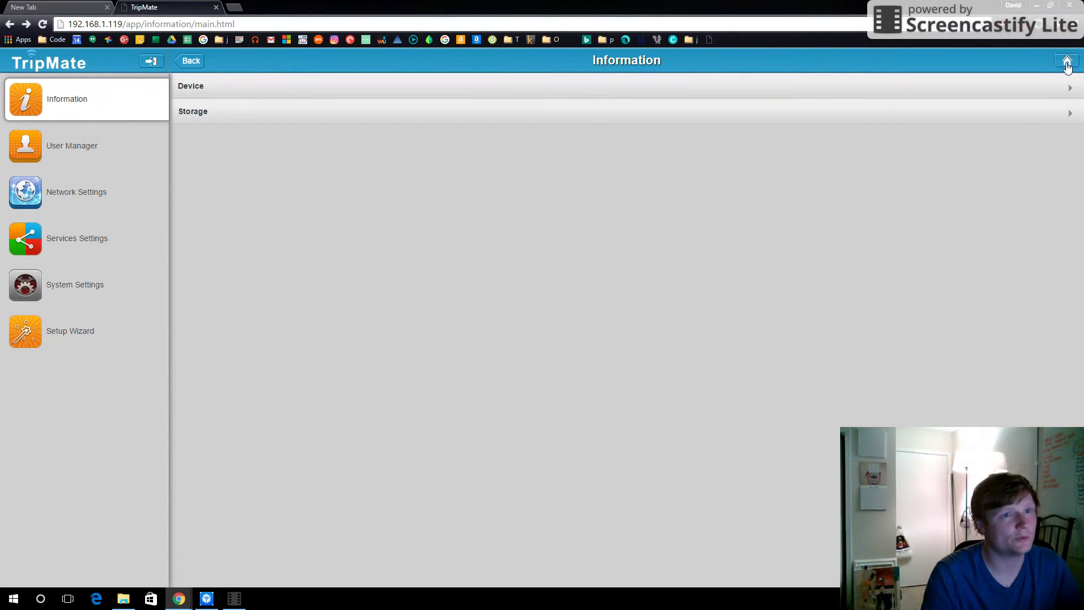
{"action": "left_click", "coordinate": [1067, 62]}
{"action": "left_click", "coordinate": [535, 481]}
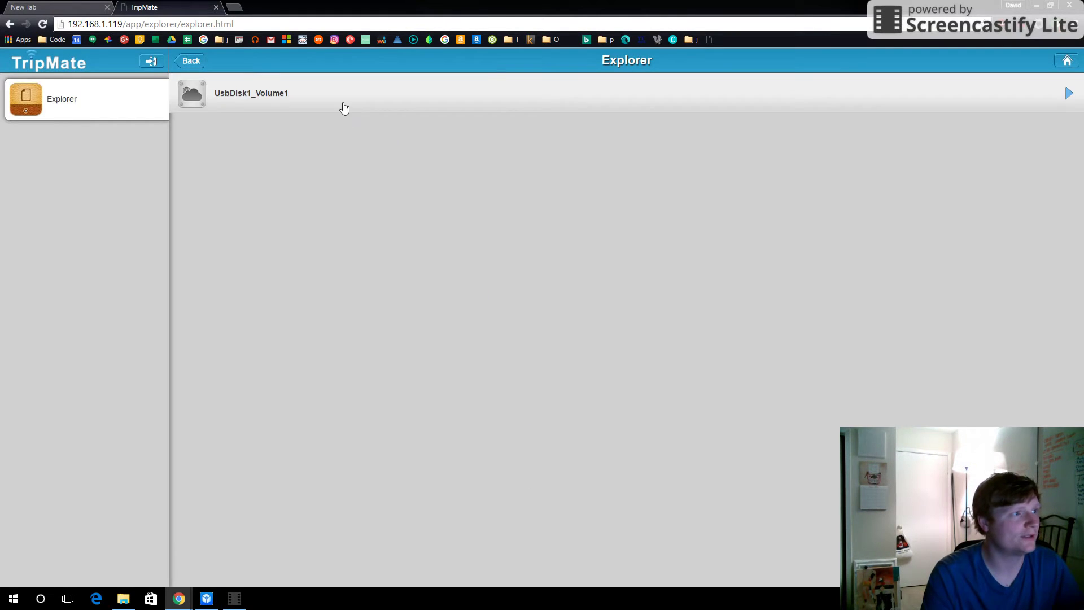
{"action": "left_click", "coordinate": [345, 107]}
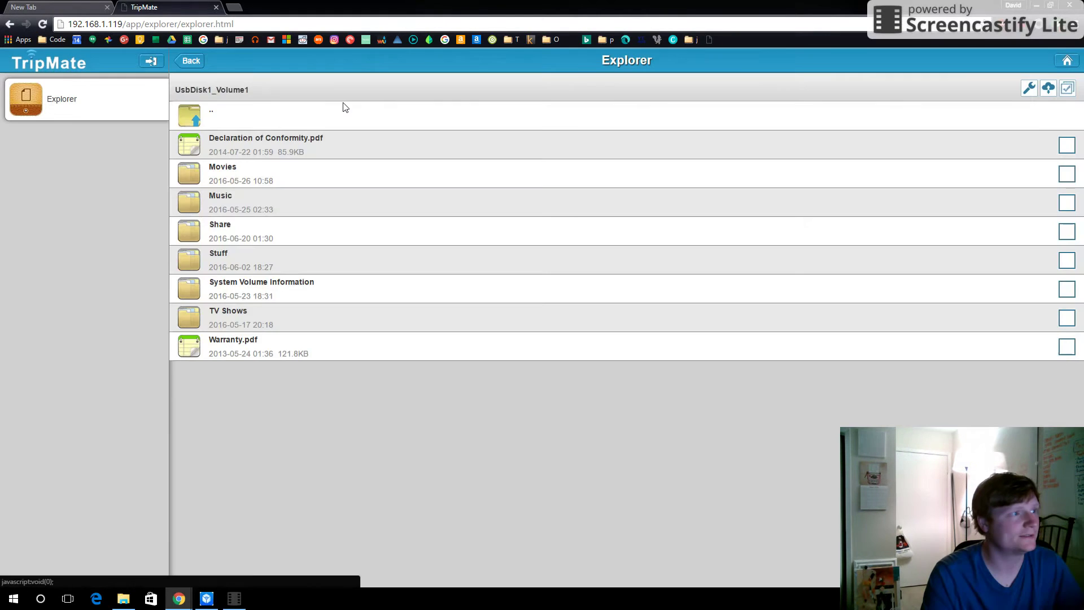
{"action": "left_click", "coordinate": [290, 261]}
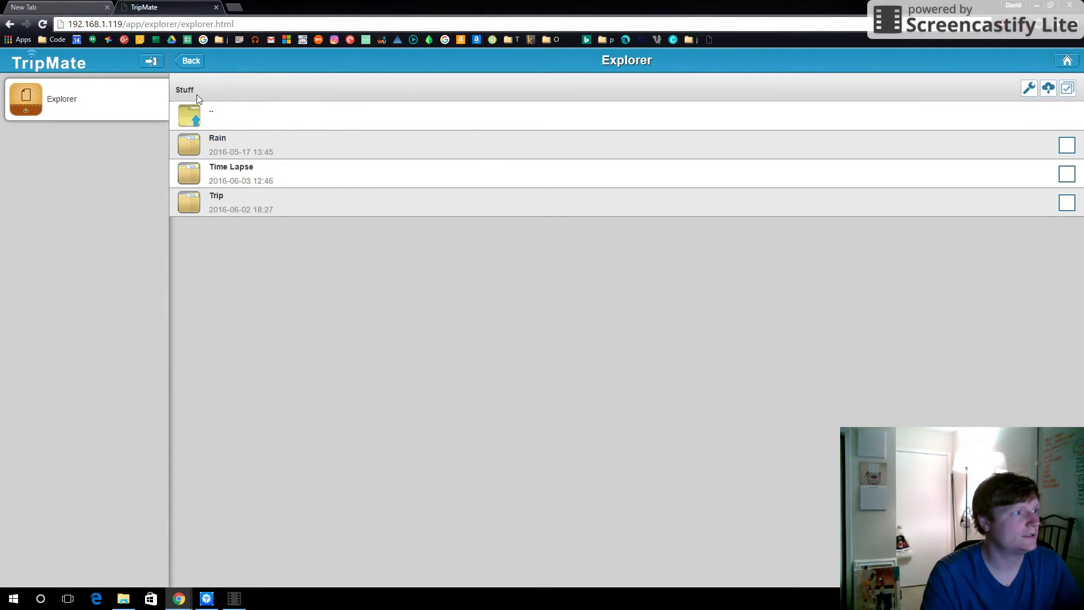
{"action": "left_click", "coordinate": [252, 203]}
{"action": "left_click", "coordinate": [291, 154]}
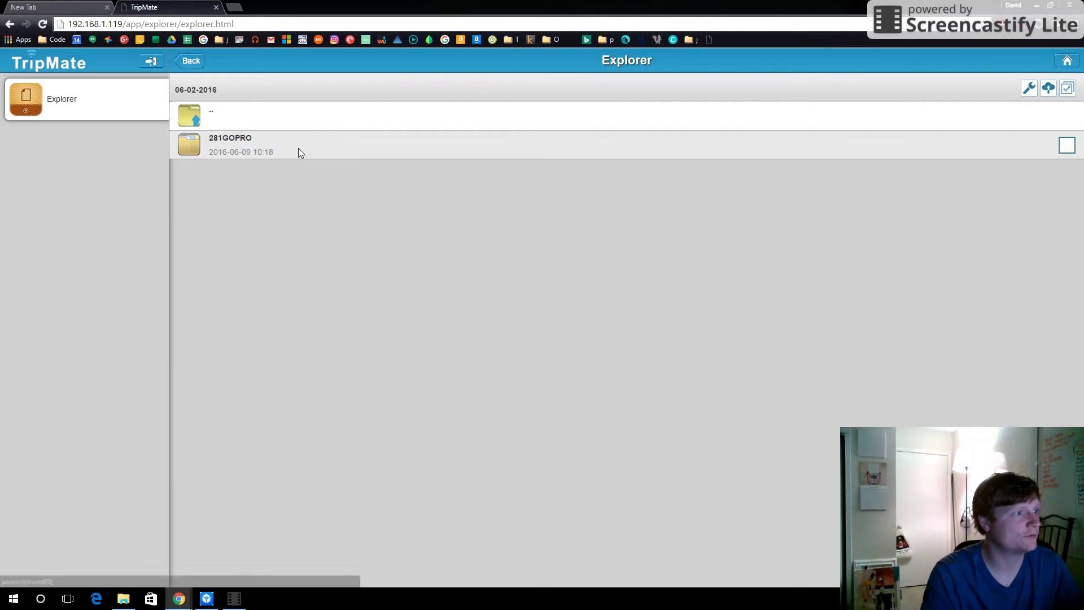
{"action": "left_click", "coordinate": [300, 147]}
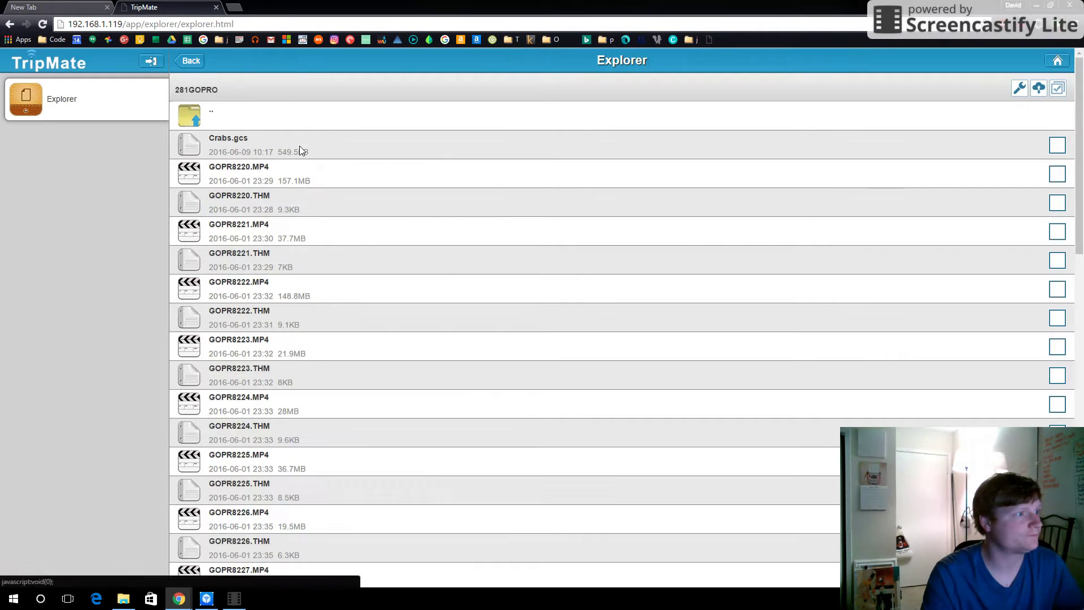
- Play GOPR8221.MP4 in the browser, close the video tab, and bring back the TripMate device list
{"action": "left_click", "coordinate": [325, 236]}
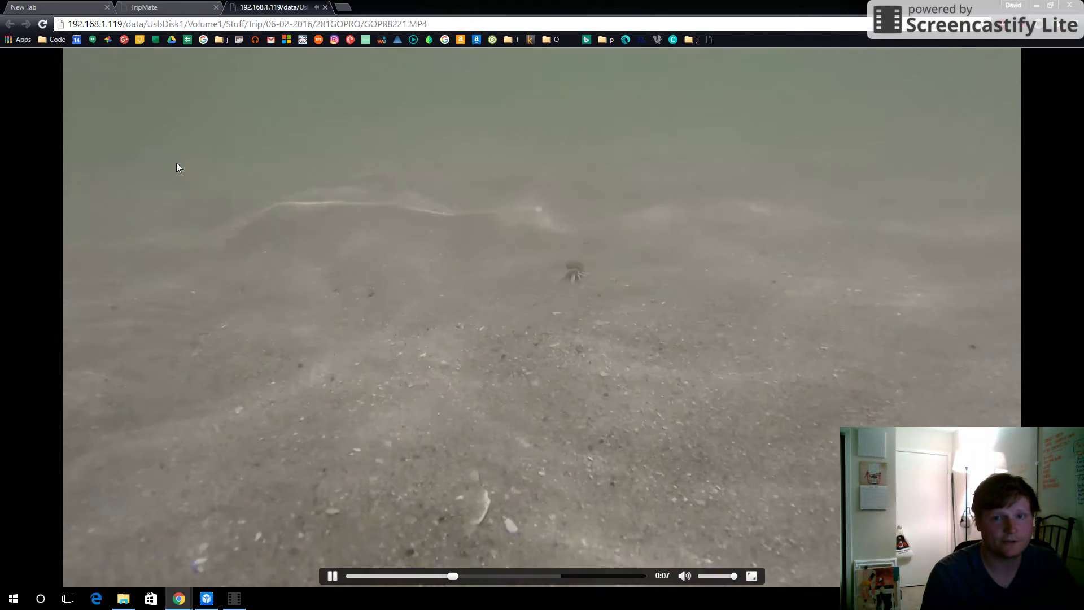
{"action": "left_click", "coordinate": [325, 7]}
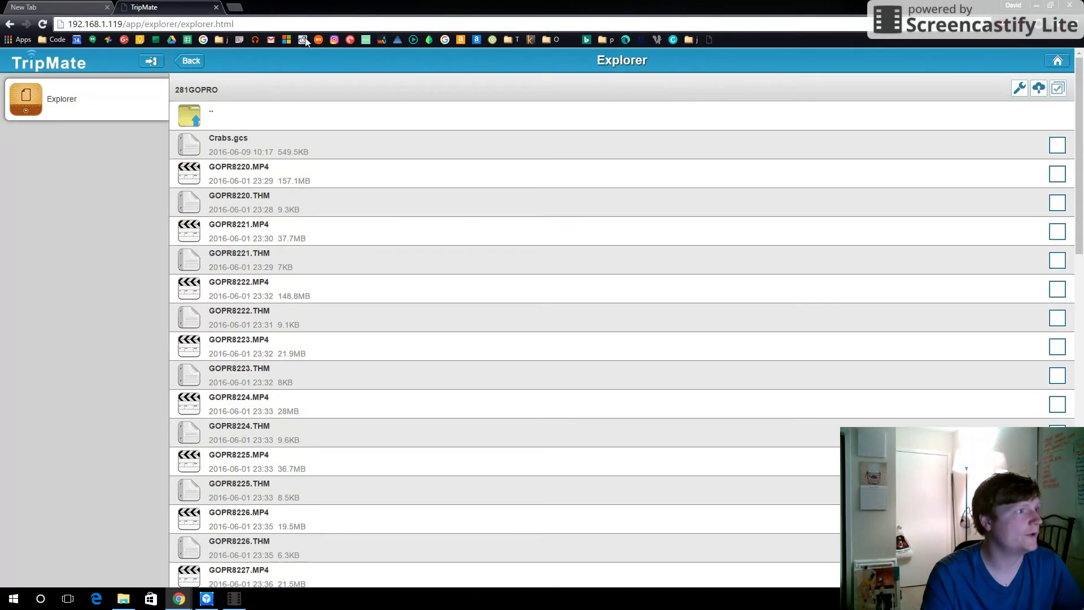
{"action": "left_click", "coordinate": [207, 598]}
- Open the TripMate's network storage share at 192.168.1.119, entering the network login credentials
{"action": "left_click", "coordinate": [601, 351]}
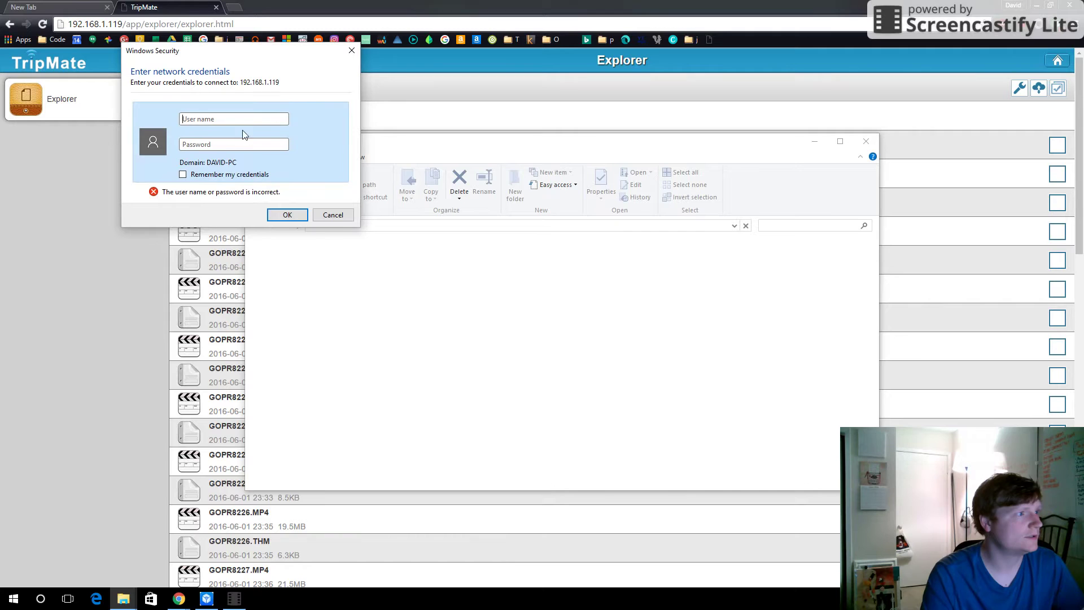
{"action": "type", "text": "admin"}
{"action": "key", "text": "Return"}
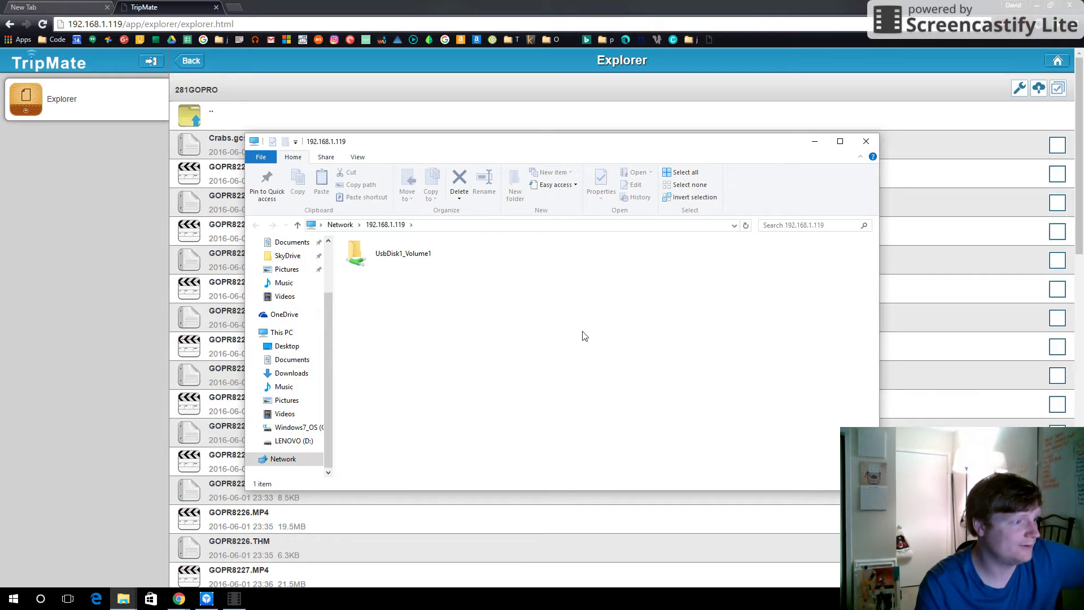
{"action": "mouse_move", "coordinate": [412, 159]}
{"action": "left_mouse_down"}
{"action": "mouse_move", "coordinate": [431, 162]}
{"action": "mouse_move", "coordinate": [407, 152]}
{"action": "left_mouse_up"}
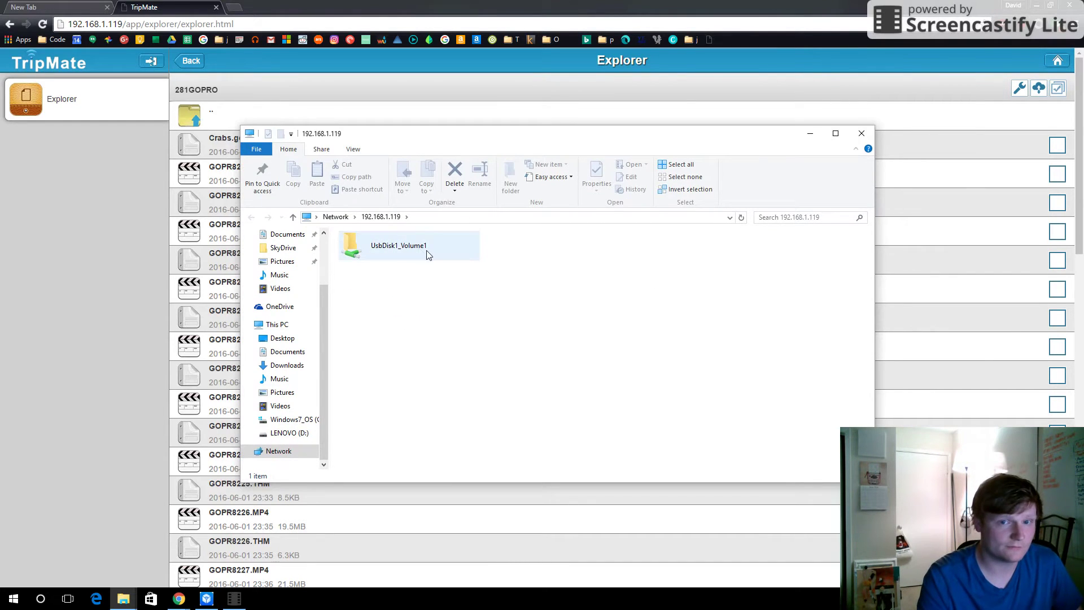
- Open UsbDisk1_Volume1 > Stuff > Trip > 06-02-2016 > 281GOPRO and play GOPR8222 in Movies & TV
{"action": "double_click", "coordinate": [428, 255]}
{"action": "left_click", "coordinate": [411, 299]}
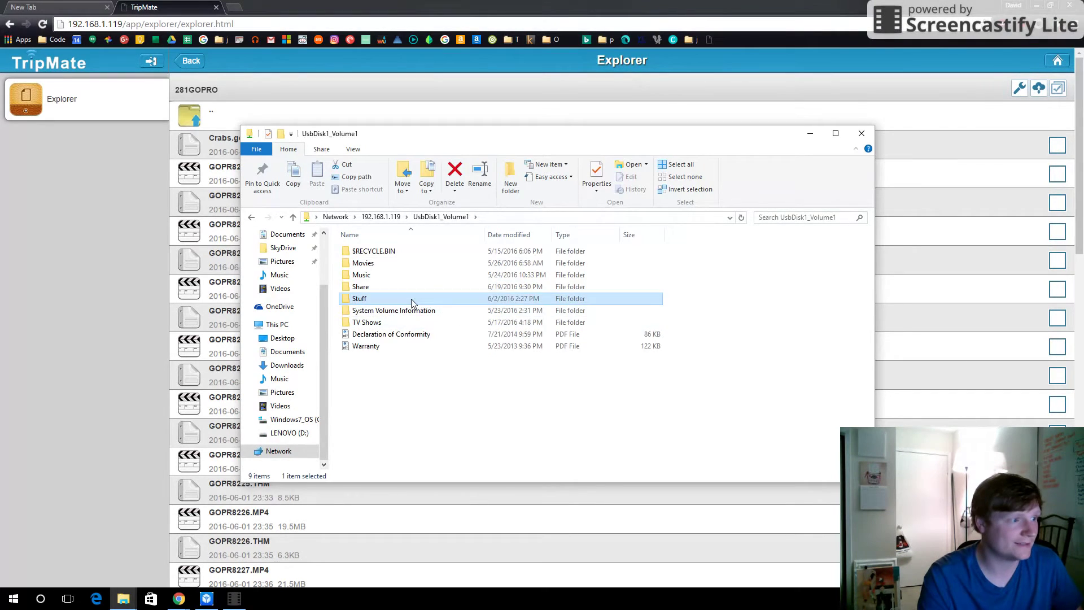
{"action": "double_click", "coordinate": [411, 299]}
{"action": "double_click", "coordinate": [401, 277]}
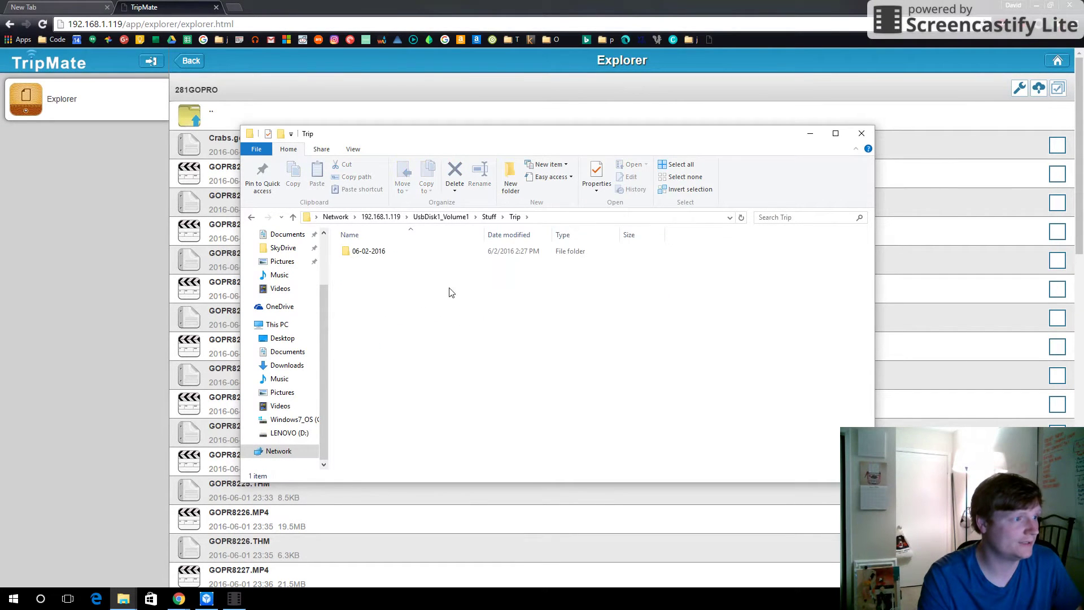
{"action": "double_click", "coordinate": [421, 255]}
{"action": "double_click", "coordinate": [427, 254]}
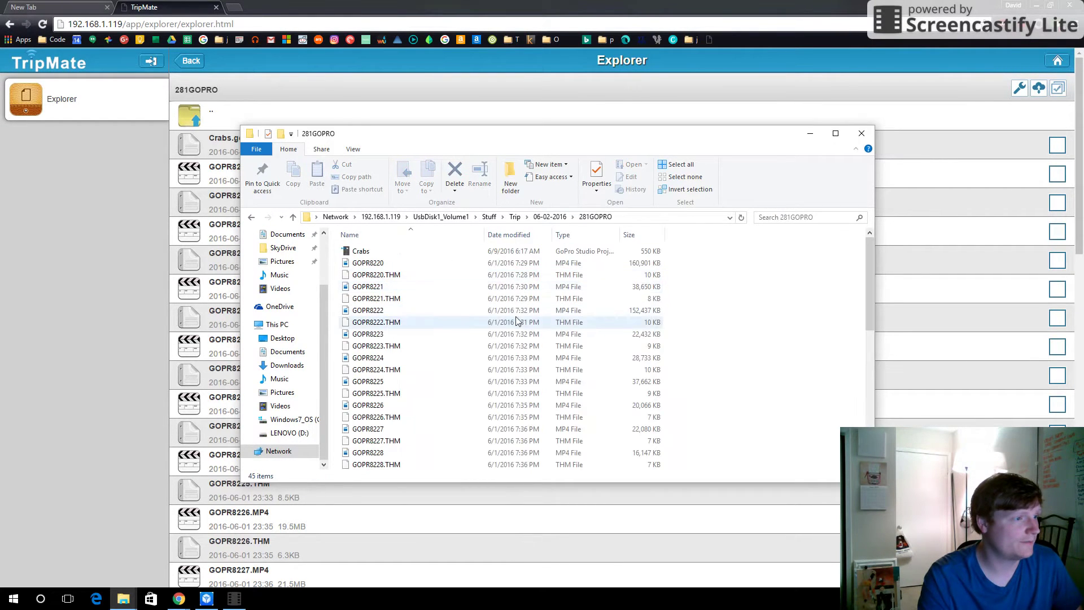
{"action": "double_click", "coordinate": [455, 312]}
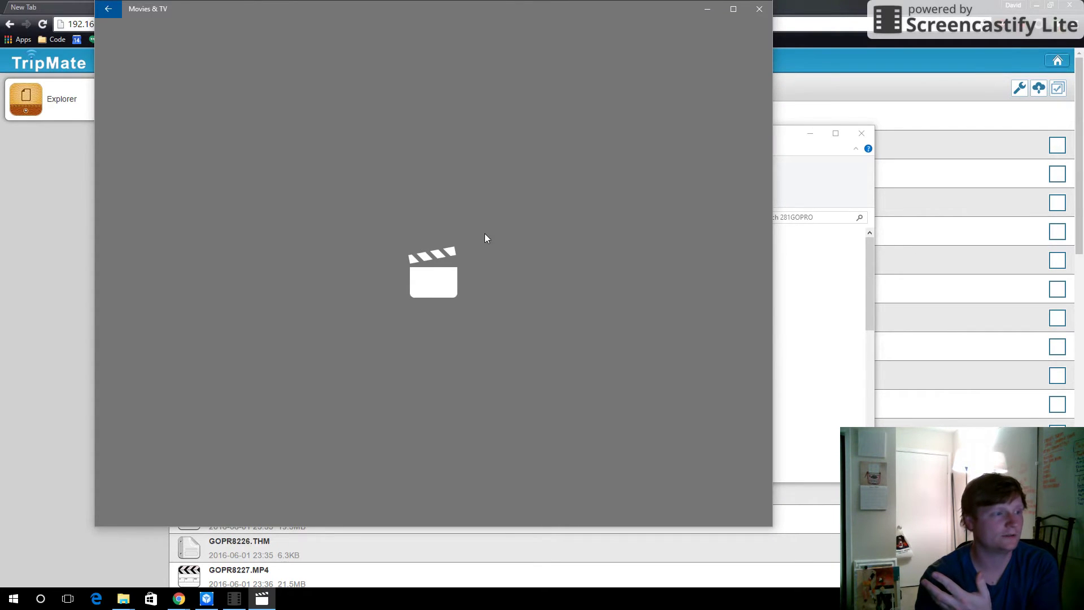
- Reposition the Movies & TV window, watch the 1:22 GOPR8222 clip, then close the player
{"action": "left_click_drag", "start_coordinate": [493, 19], "coordinate": [523, 49]}
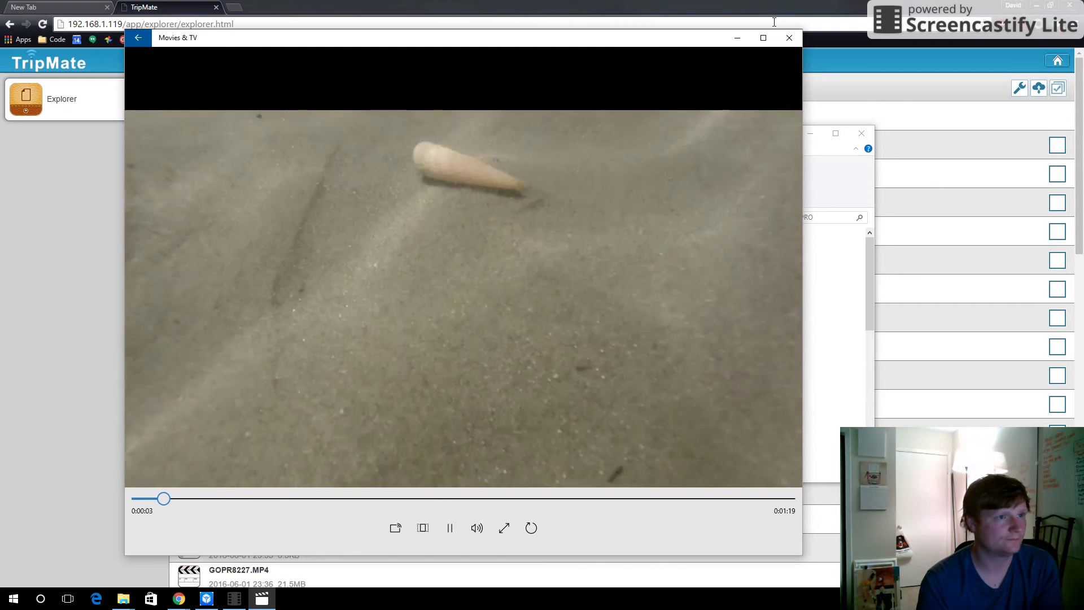
{"action": "left_click", "coordinate": [789, 37]}
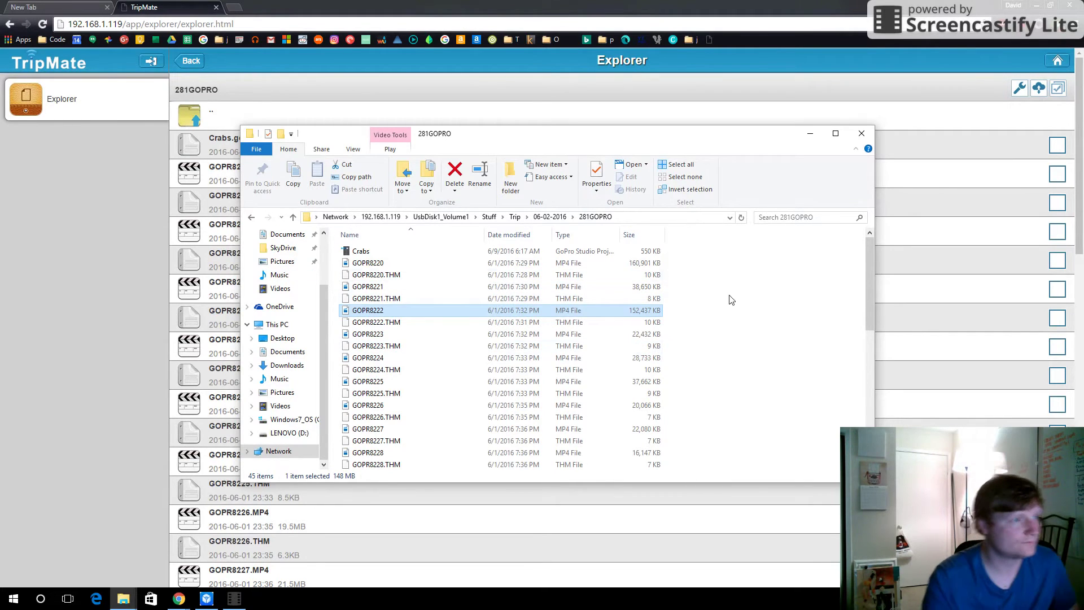
- Create a new folder named Test in the share's 281GOPRO folder, then close File Explorer
{"action": "right_click", "coordinate": [765, 332]}
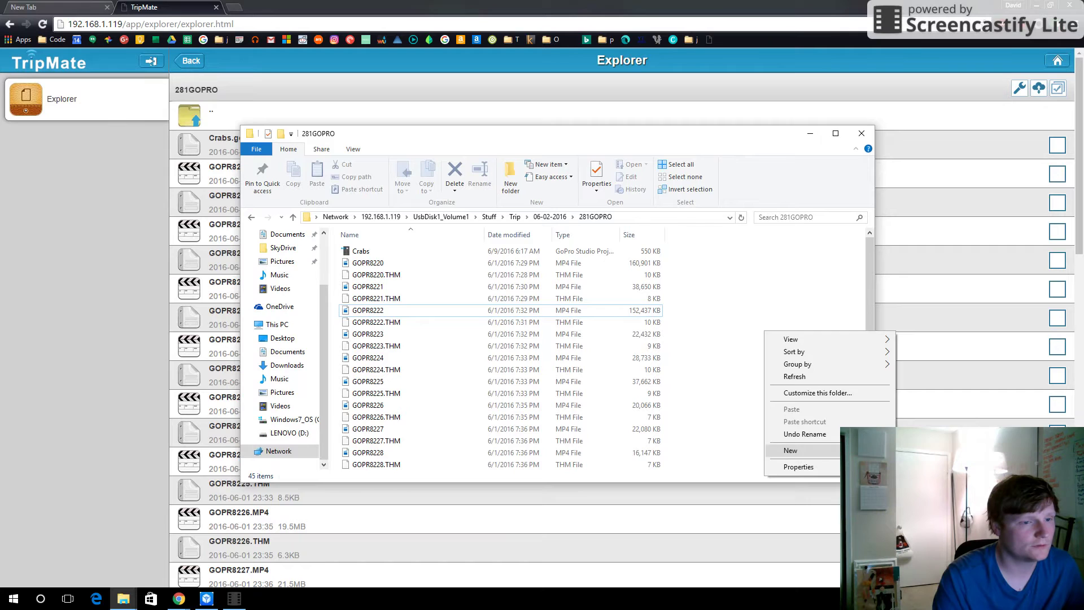
{"action": "left_click", "coordinate": [920, 452]}
{"action": "type", "text": "Test"}
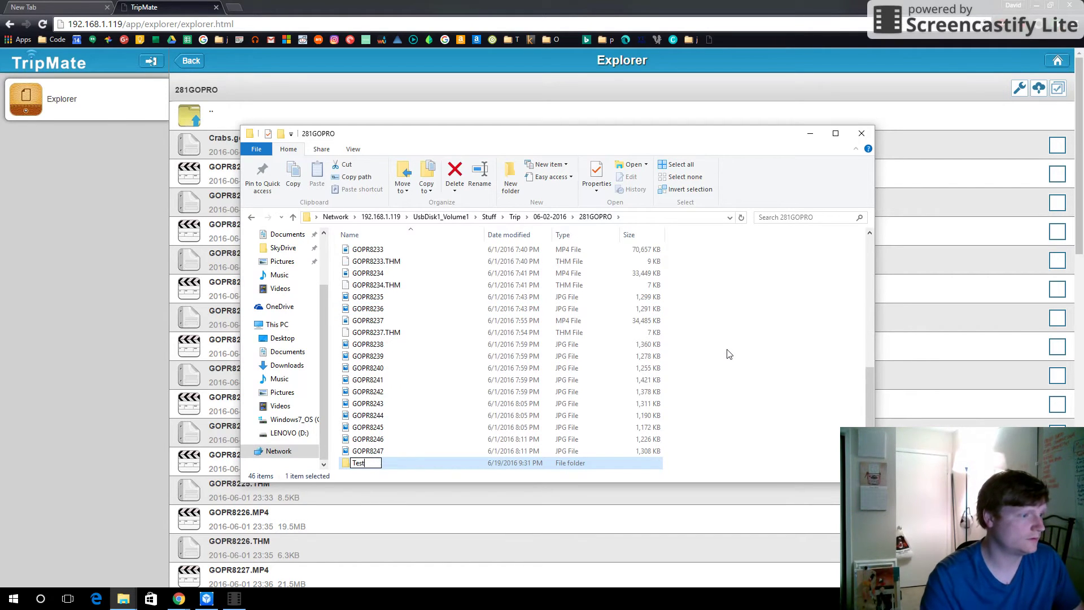
{"action": "key", "text": "Return"}
{"action": "left_click", "coordinate": [871, 132]}
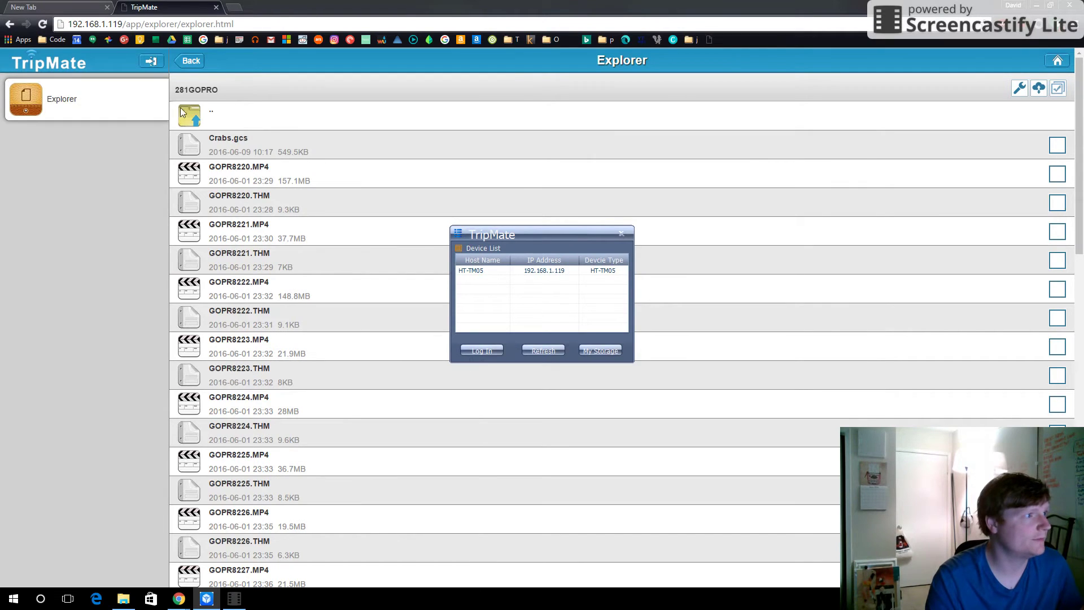
- Refresh the web 281GOPRO listing by going up and reopening it, confirming the Test folder appears
{"action": "left_click", "coordinate": [125, 263]}
{"action": "scroll", "coordinate": [327, 313], "scroll_direction": "down", "scroll_amount": 7}
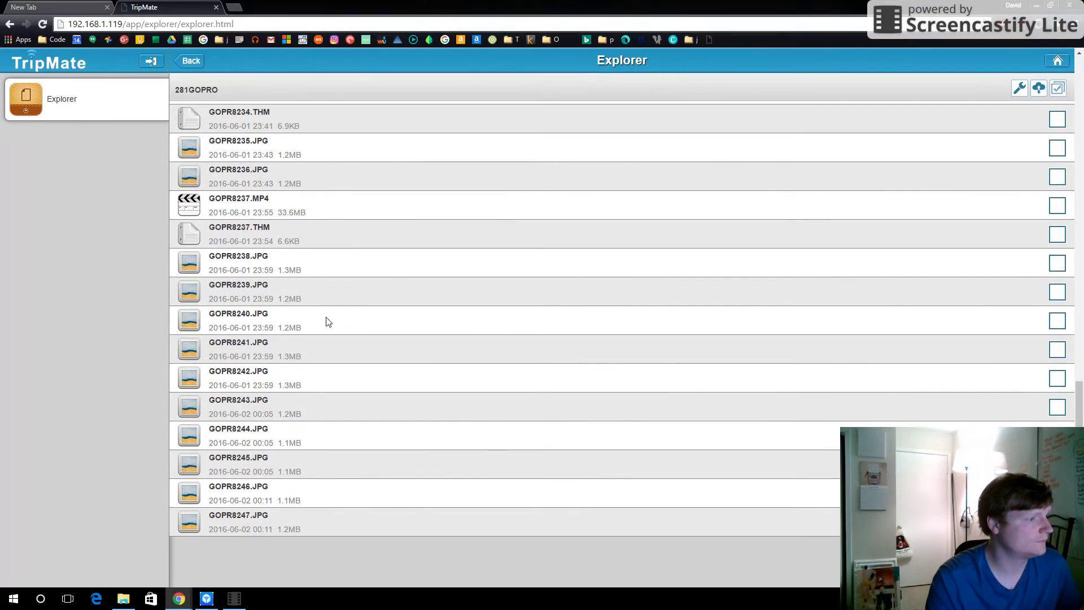
{"action": "scroll", "coordinate": [325, 319], "scroll_direction": "up", "scroll_amount": 7}
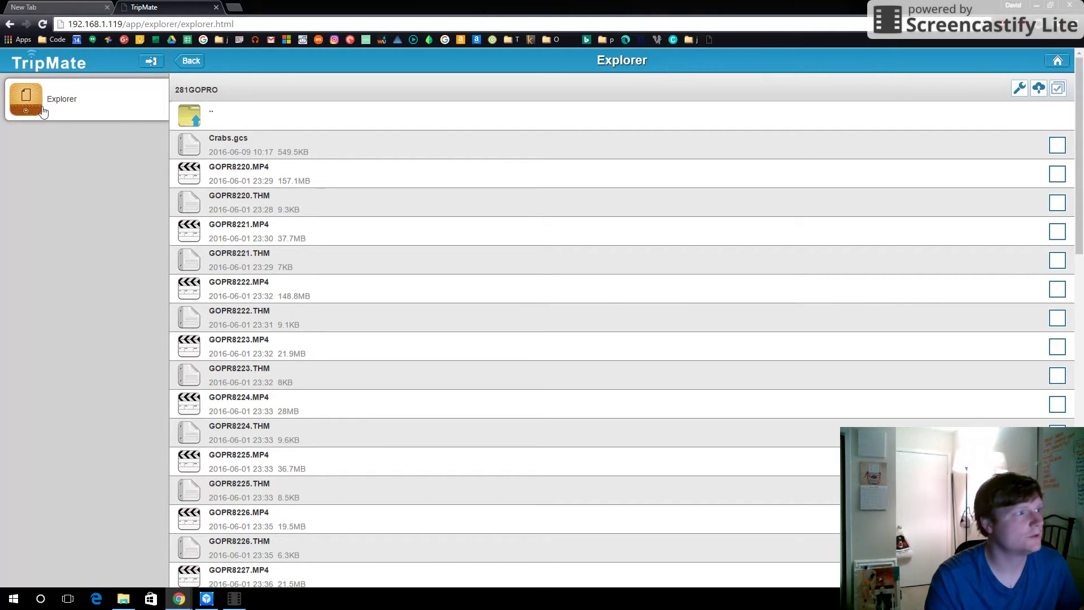
{"action": "left_click", "coordinate": [235, 113]}
{"action": "left_click", "coordinate": [294, 144]}
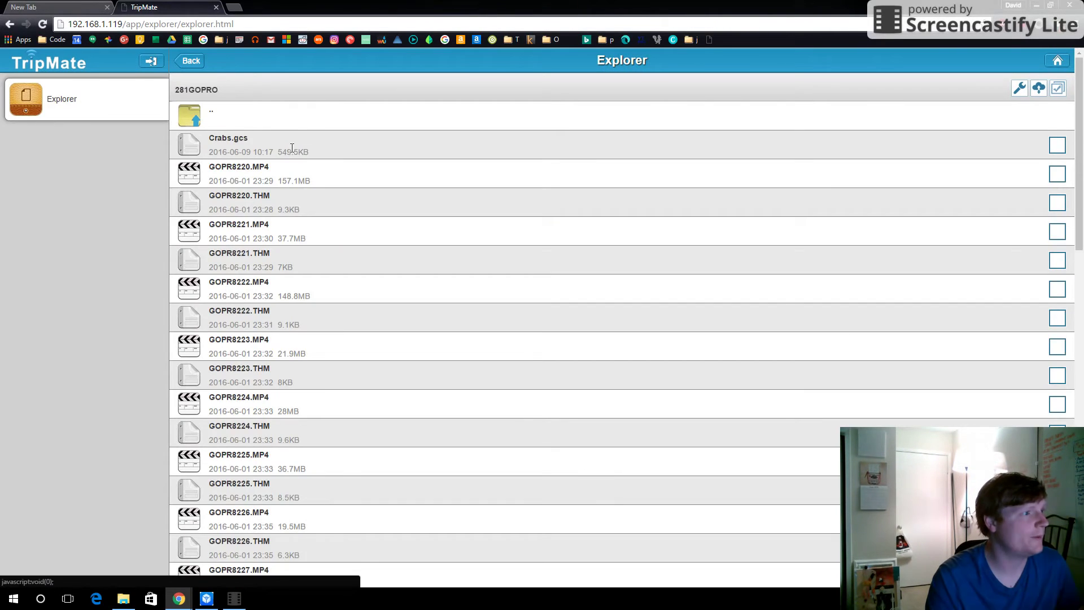
{"action": "scroll", "coordinate": [361, 282], "scroll_direction": "down", "scroll_amount": 10}
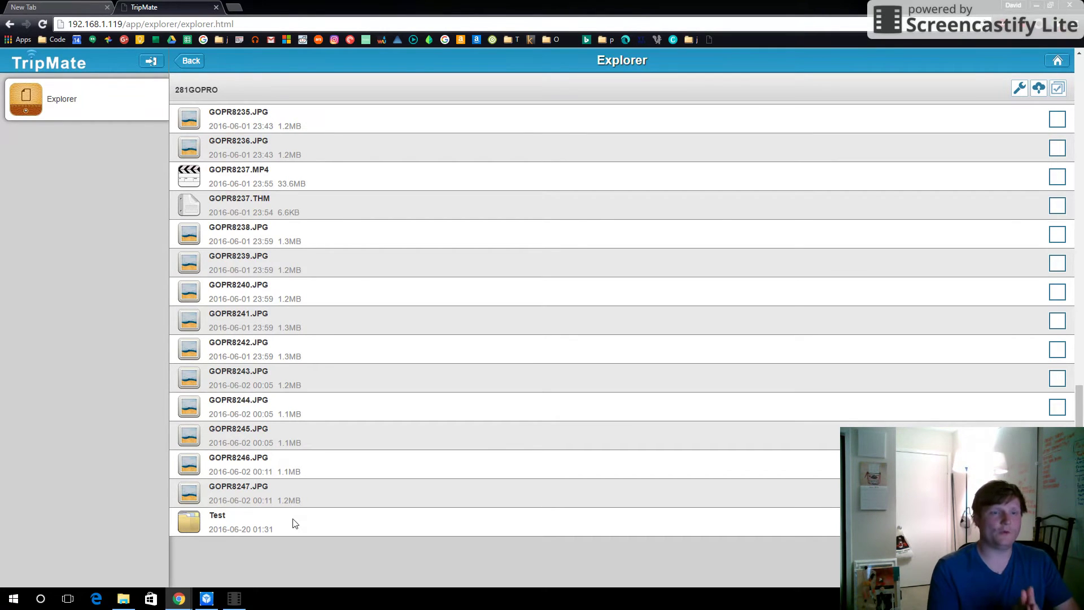
- Go back up through 06-02-2016 to Stuff, then return to the TripMate home dashboard
{"action": "left_click", "coordinate": [191, 61]}
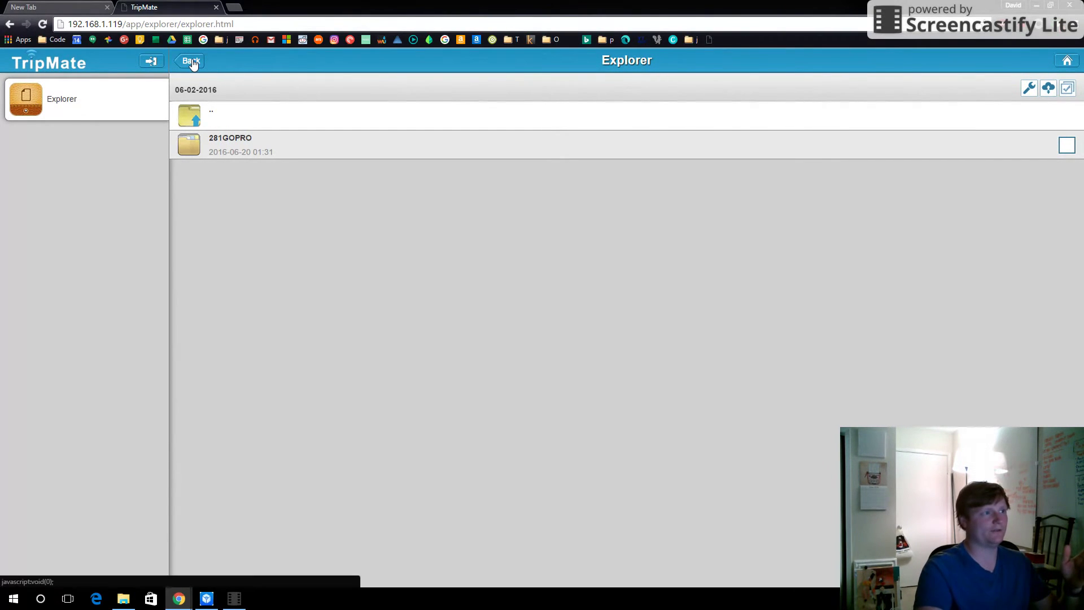
{"action": "left_click", "coordinate": [191, 61]}
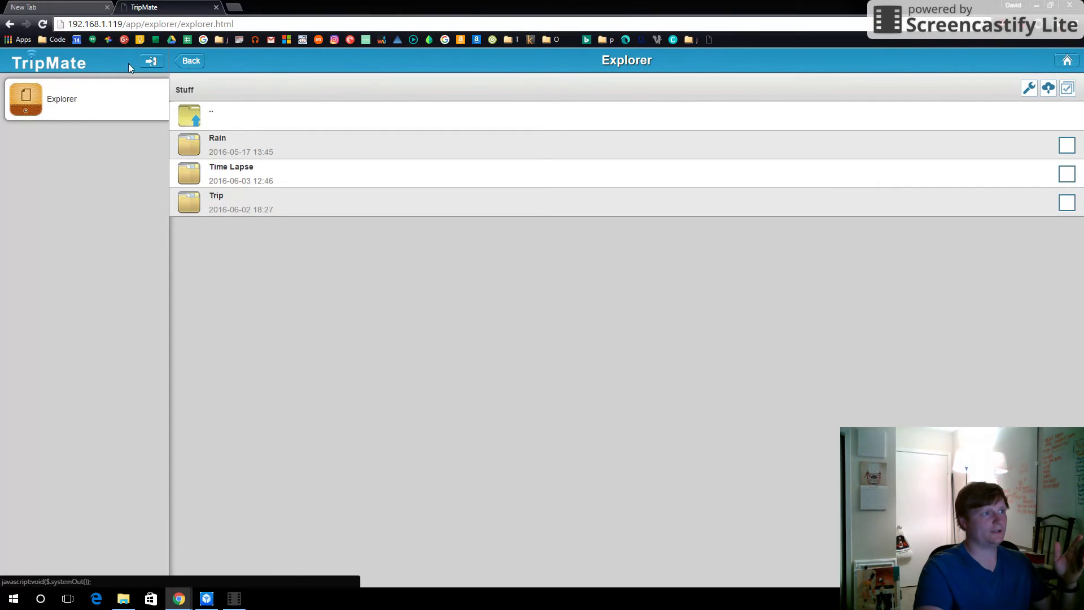
{"action": "left_click", "coordinate": [1067, 61]}
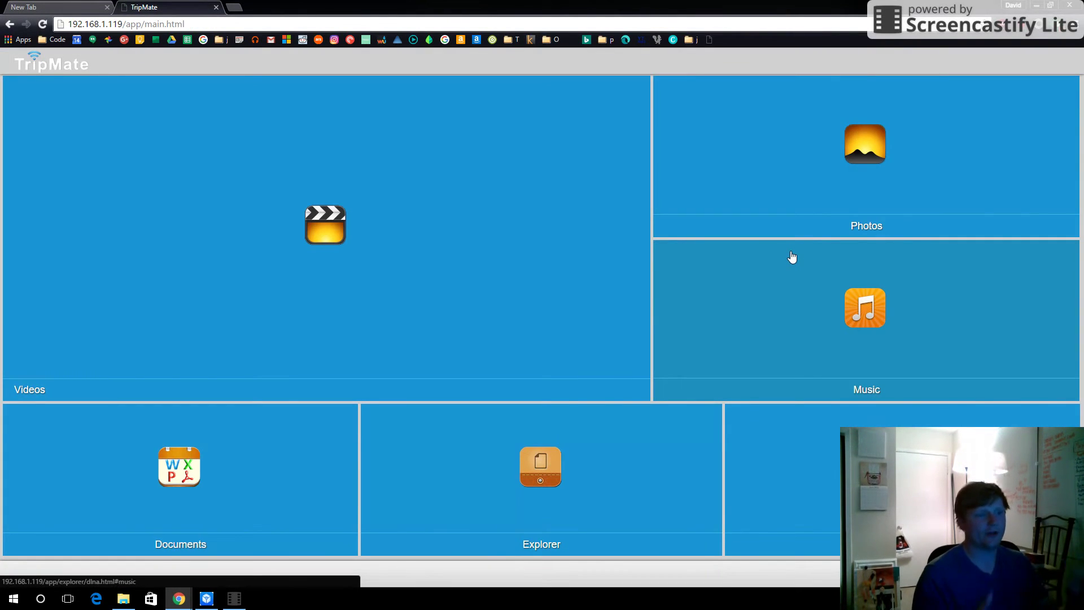
- Navigate through Settings and Network Settings to the Wi-Fi & LAN page for Youtube Test
{"action": "left_click", "coordinate": [751, 525]}
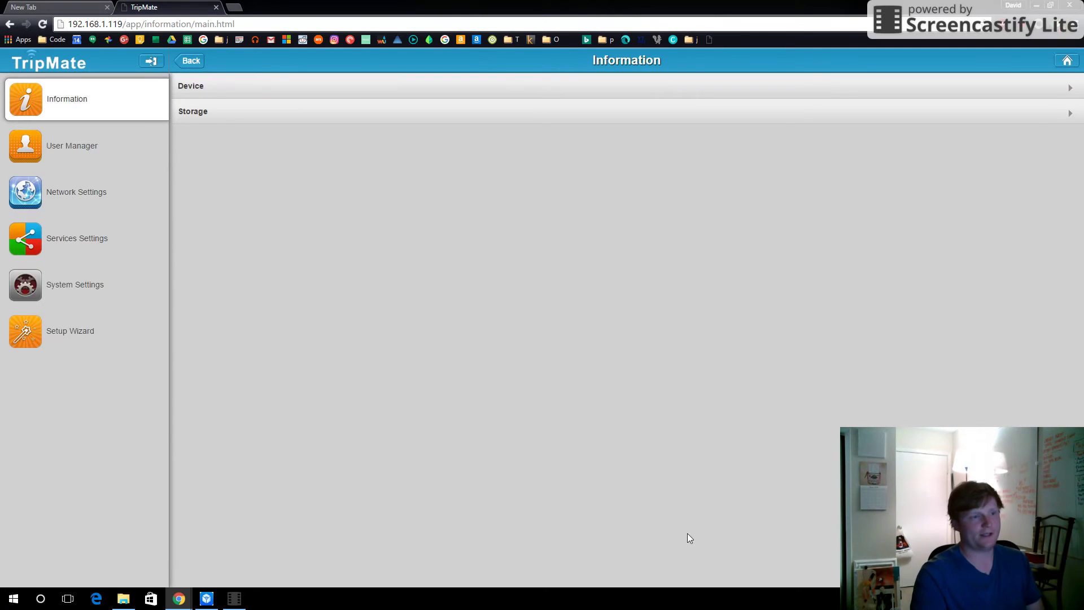
{"action": "left_click", "coordinate": [33, 230]}
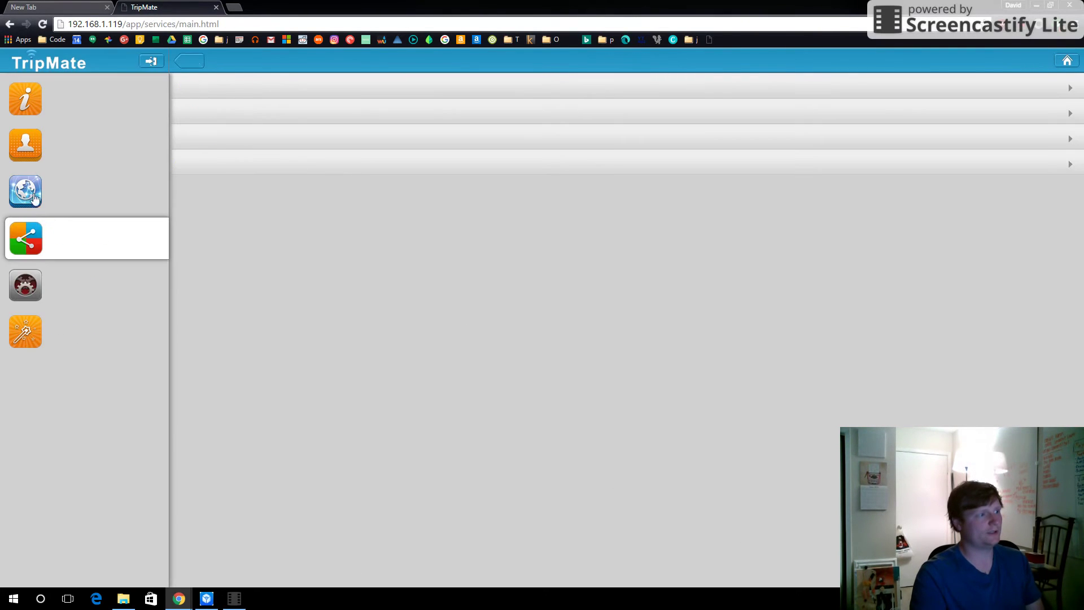
{"action": "left_click", "coordinate": [34, 197]}
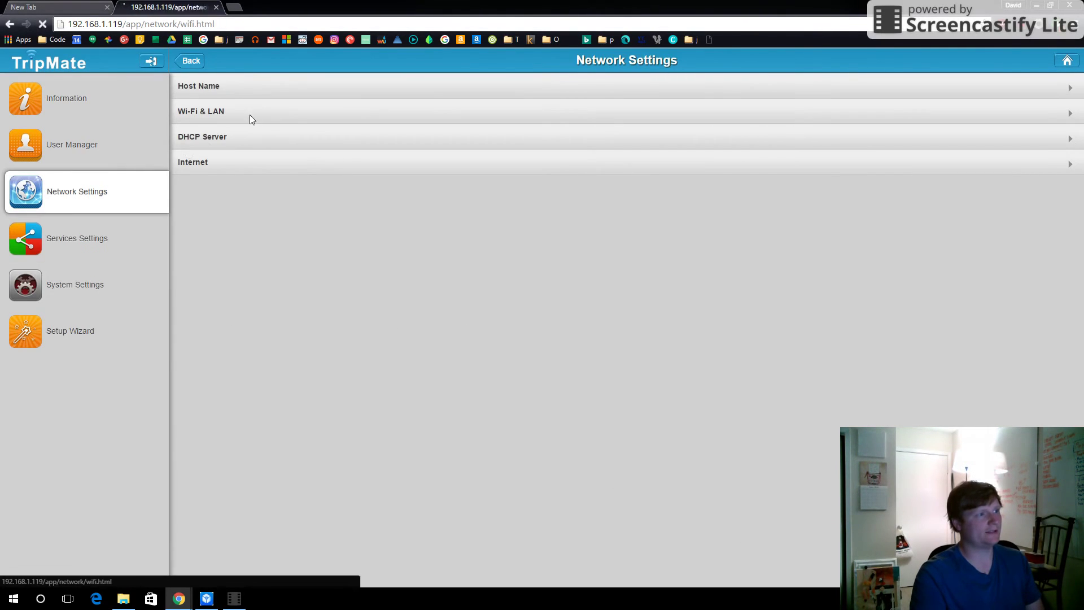
{"action": "left_click", "coordinate": [249, 116]}
- Switch Hide SSID to OFF, check the Wi-Fi network list, and save the settings
{"action": "left_click", "coordinate": [1051, 113]}
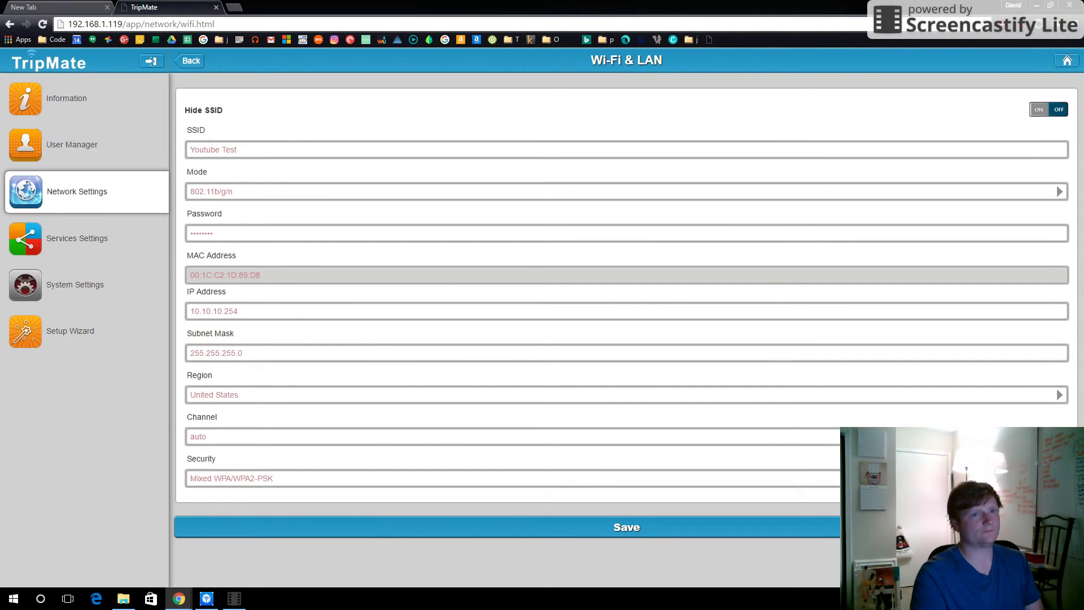
{"action": "left_click", "coordinate": [1000, 598]}
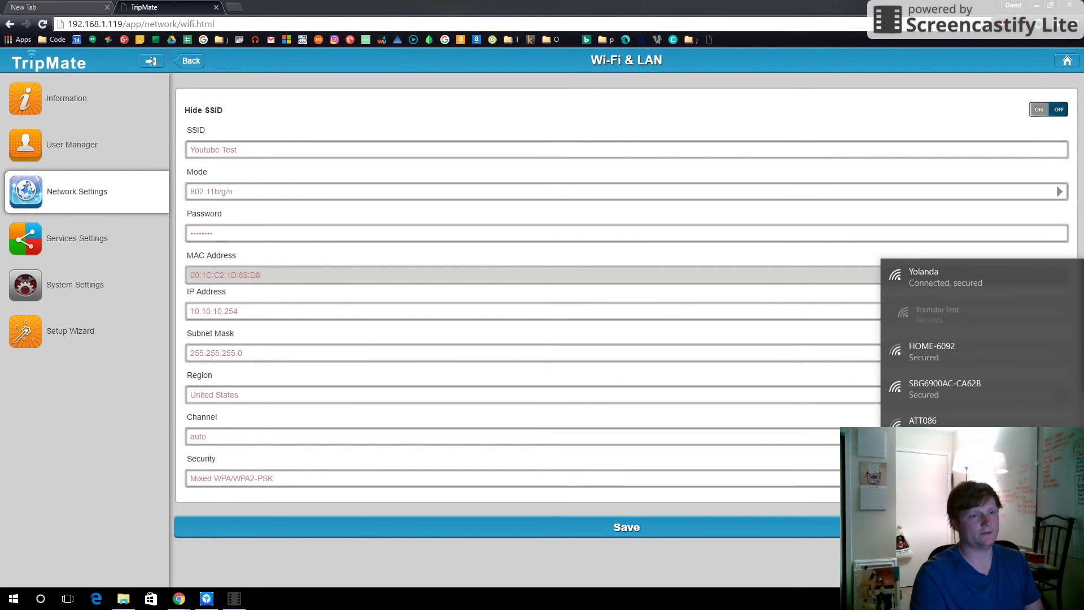
{"action": "left_click", "coordinate": [682, 552]}
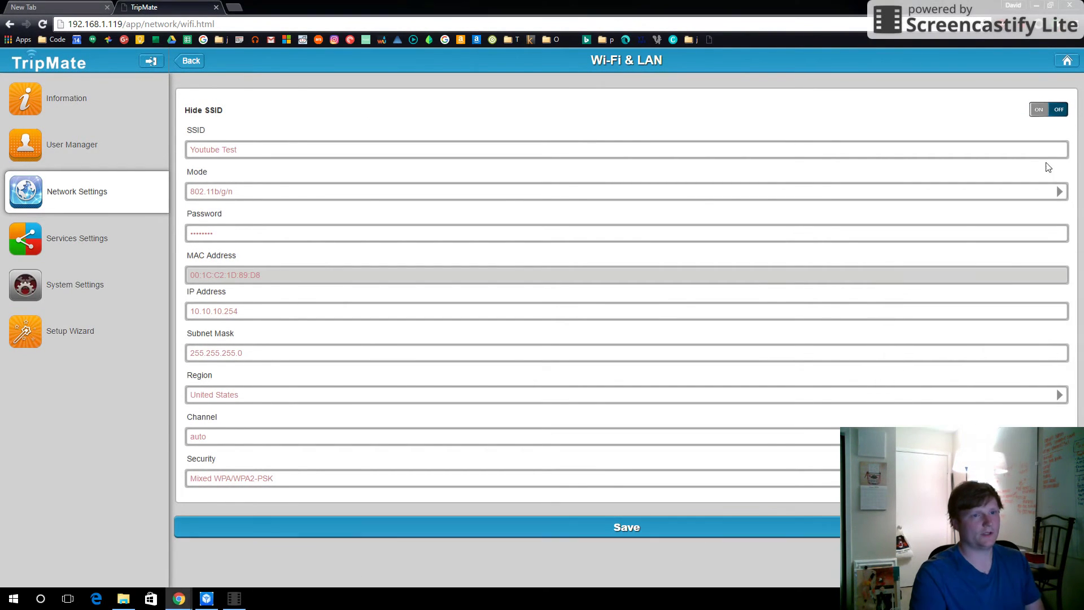
{"action": "left_click", "coordinate": [676, 532]}
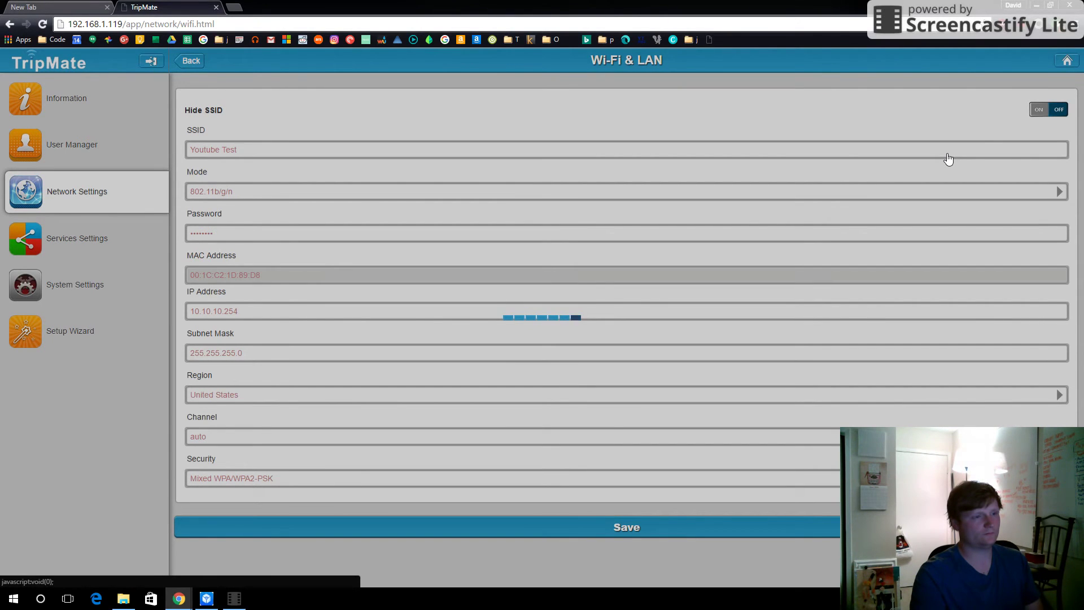
- Connect the computer to the now-visible Youtube Test Wi-Fi network from the Windows flyout
{"action": "left_click", "coordinate": [996, 598]}
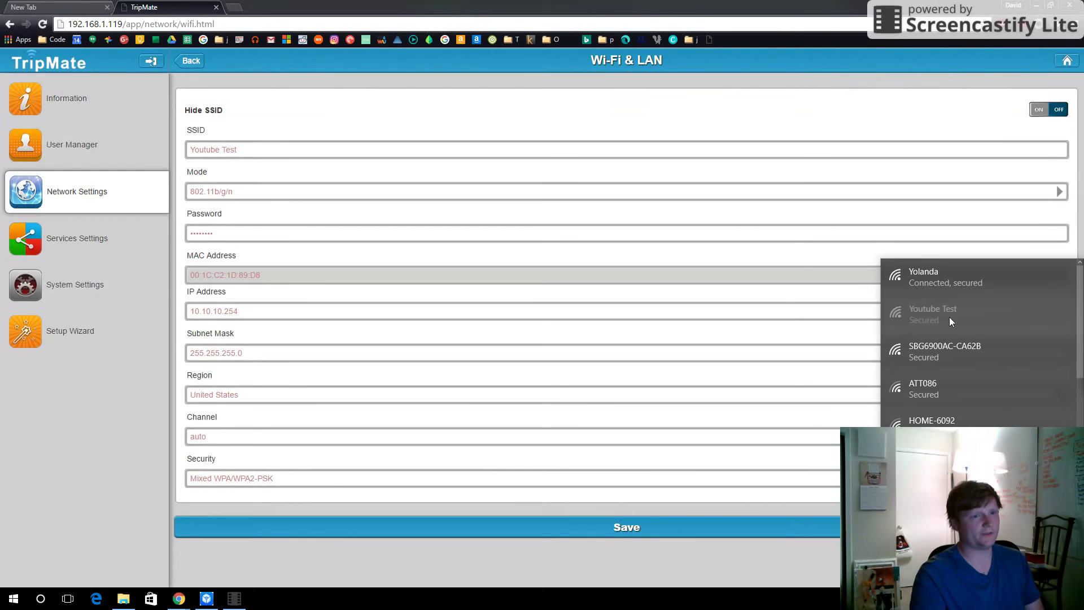
{"action": "left_click", "coordinate": [950, 319]}
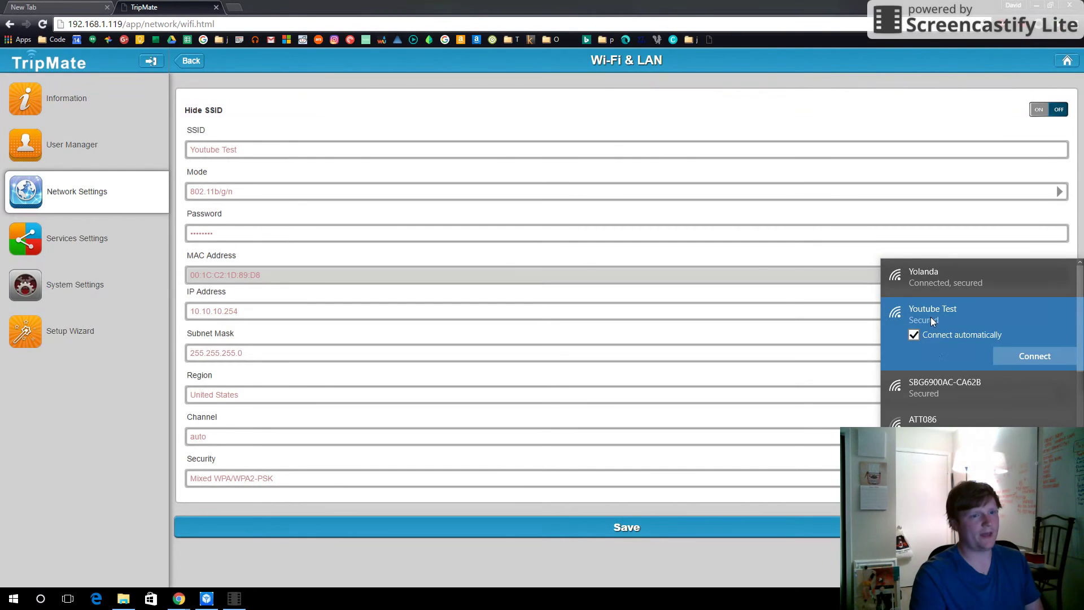
{"action": "left_click", "coordinate": [1016, 358]}
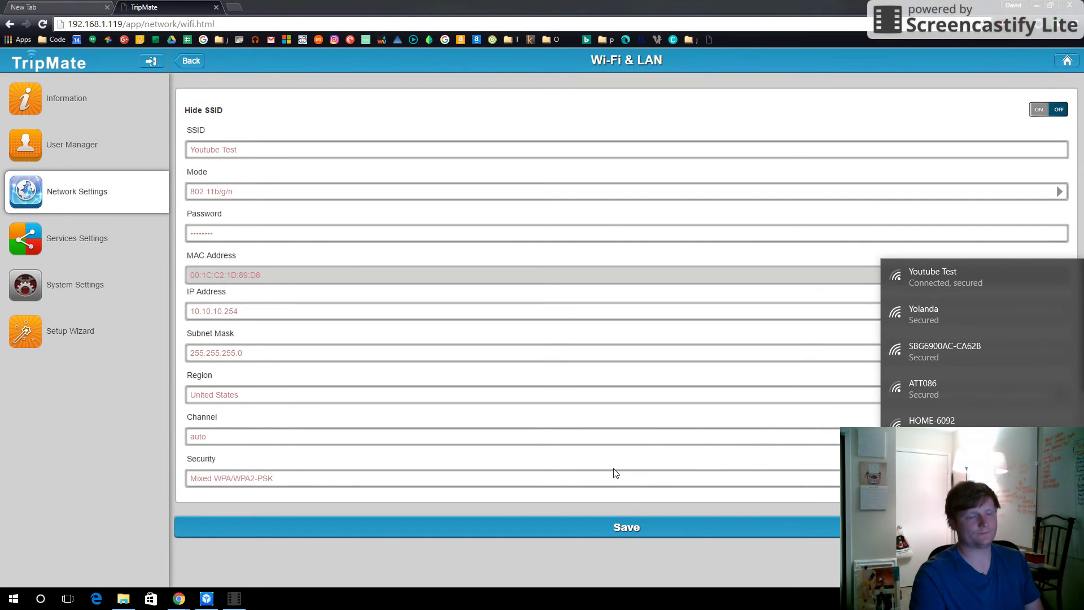
{"action": "left_click", "coordinate": [872, 128]}
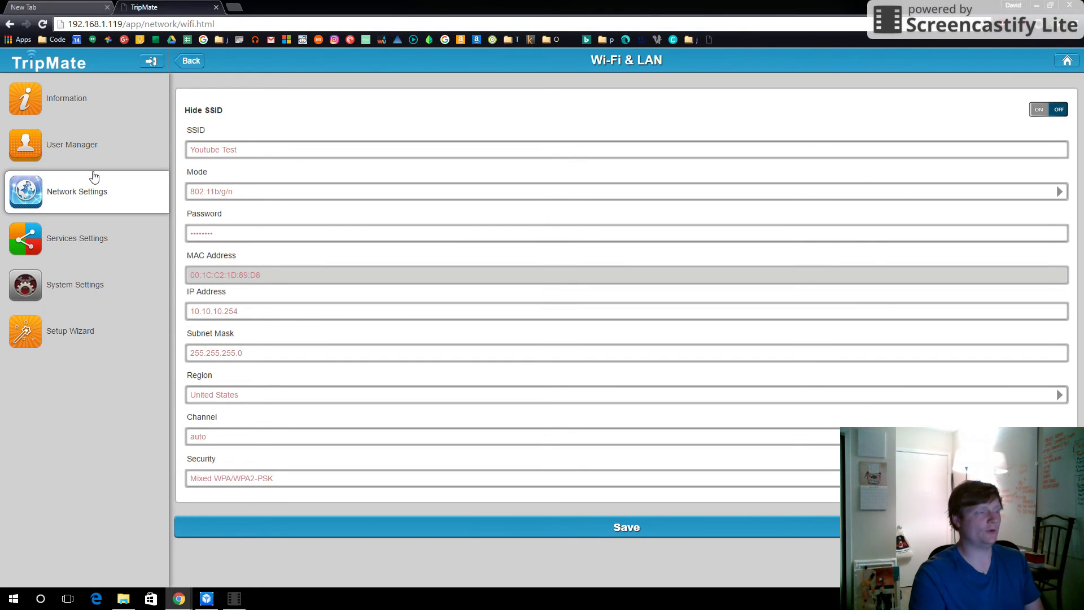
- Reopen the TripMate admin at 10.10.10.254, log in, open Explorer, and check the connected Wi-Fi
{"action": "left_click", "coordinate": [216, 7]}
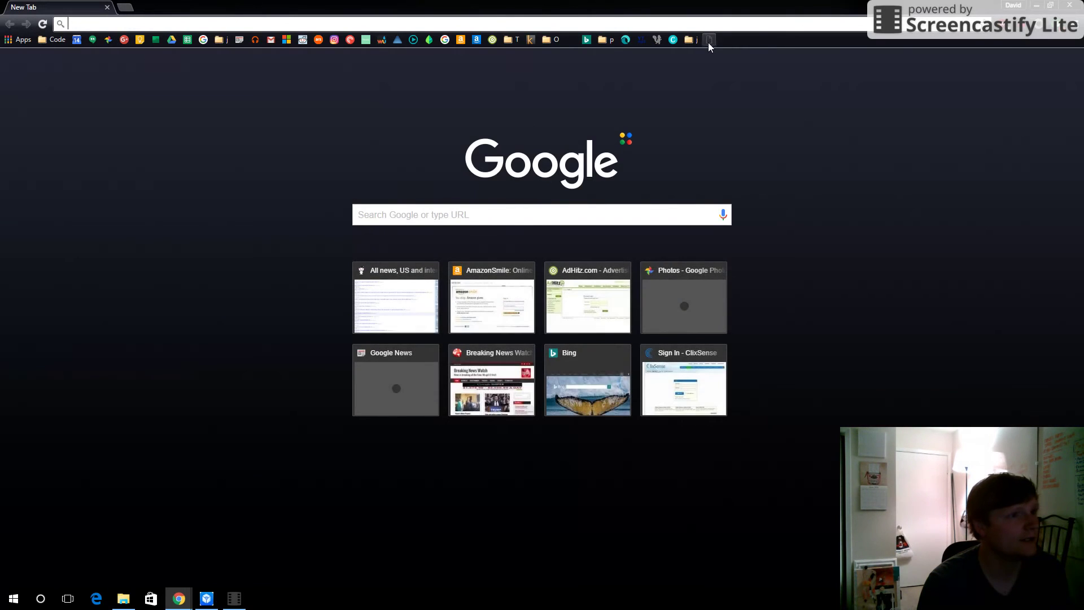
{"action": "left_click", "coordinate": [710, 40]}
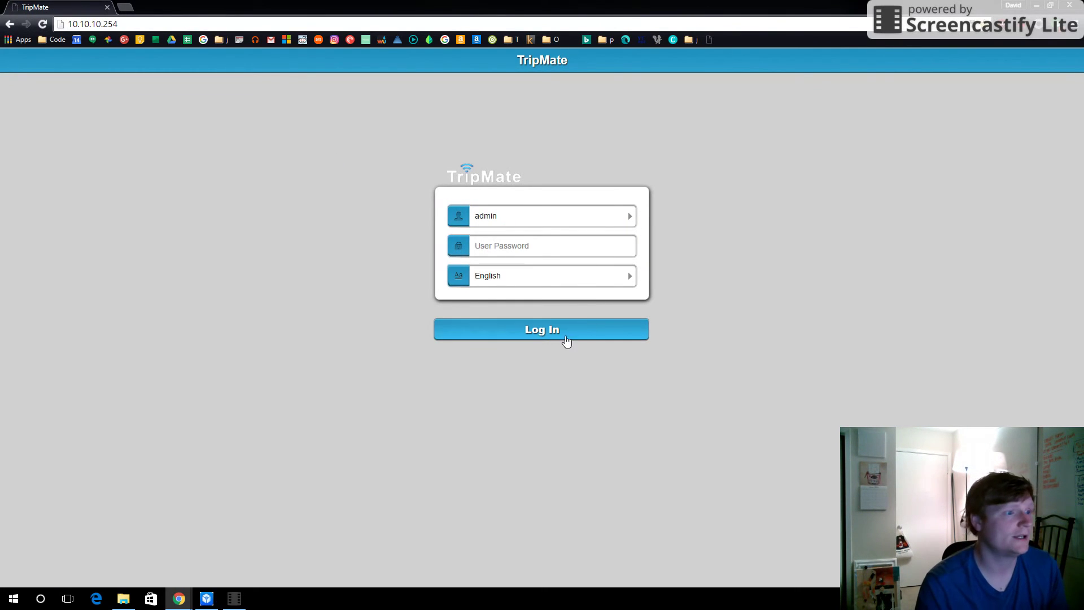
{"action": "left_click", "coordinate": [519, 341]}
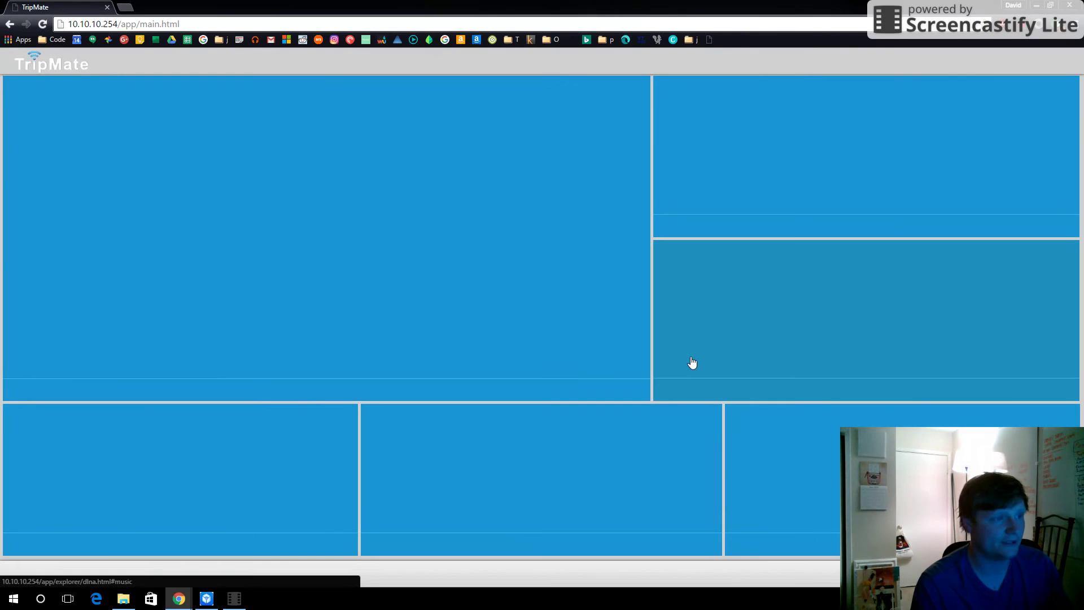
{"action": "left_click", "coordinate": [540, 469]}
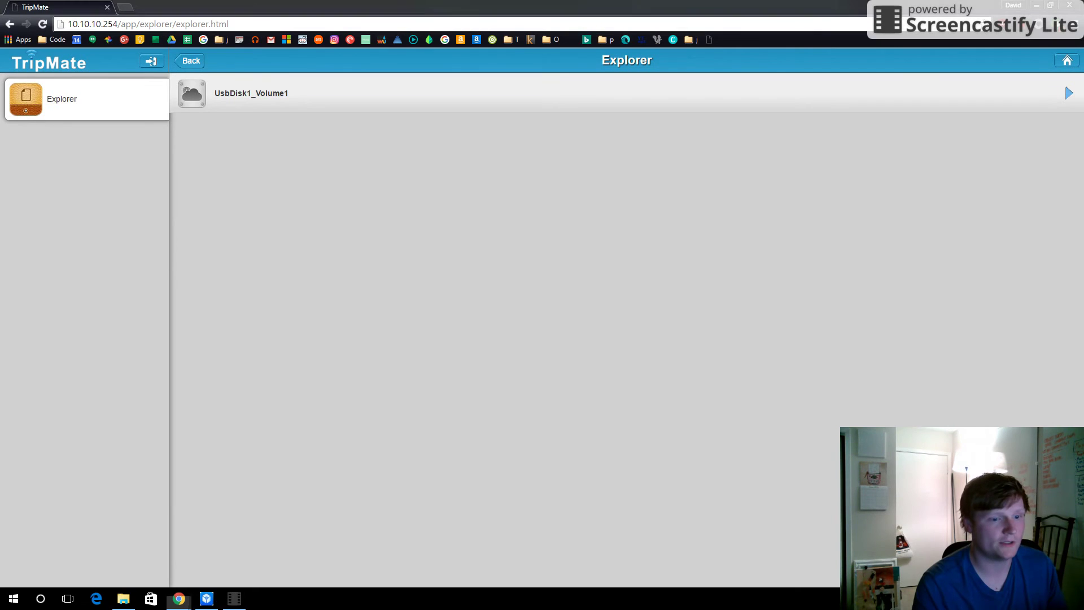
{"action": "left_click", "coordinate": [1010, 598]}
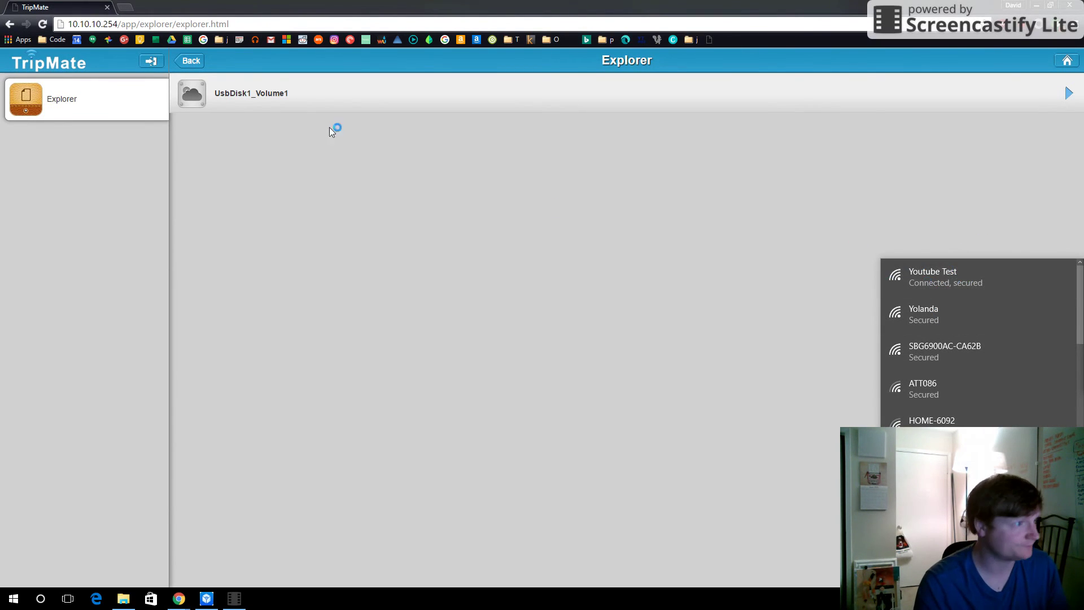
- Browse UsbDisk1_Volume1 > Stuff > Trip > 06-02-2016 > 281GOPRO
{"action": "left_click", "coordinate": [303, 106]}
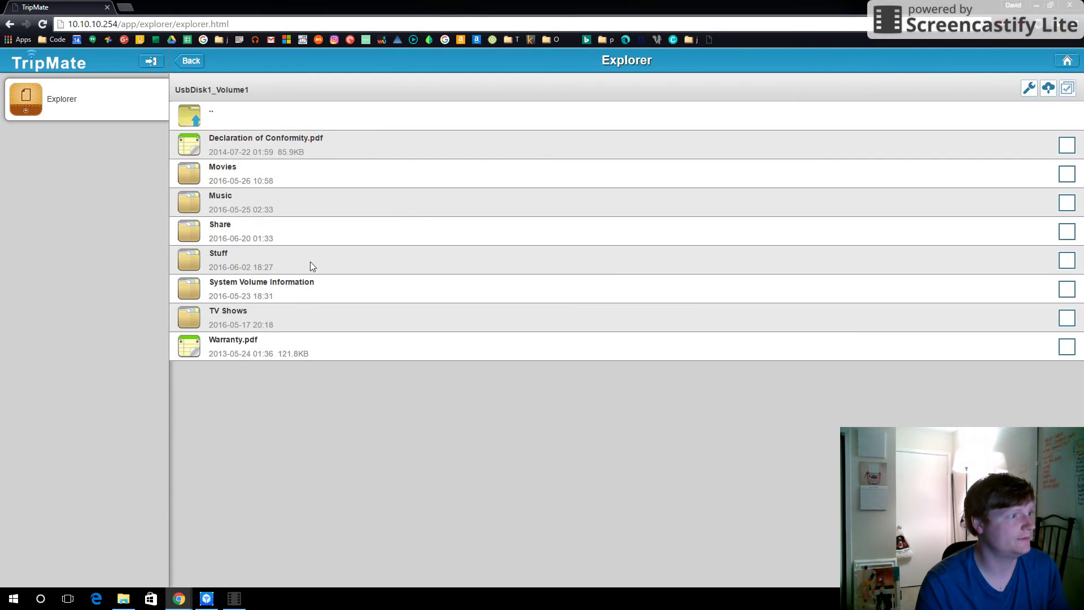
{"action": "left_click", "coordinate": [310, 262]}
{"action": "left_click", "coordinate": [284, 202]}
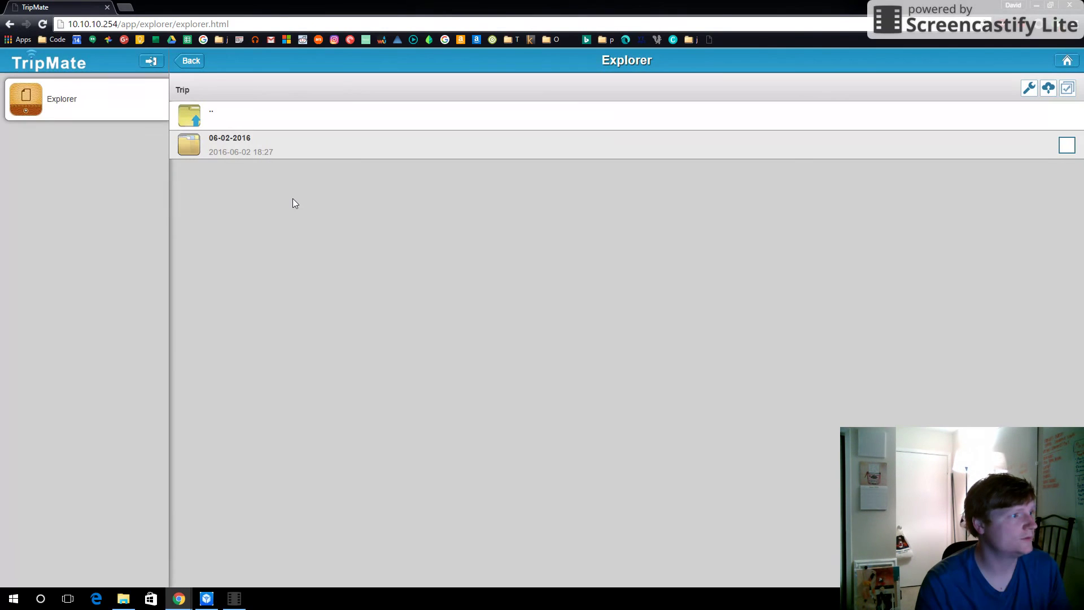
{"action": "left_click", "coordinate": [313, 152]}
{"action": "left_click", "coordinate": [312, 151]}
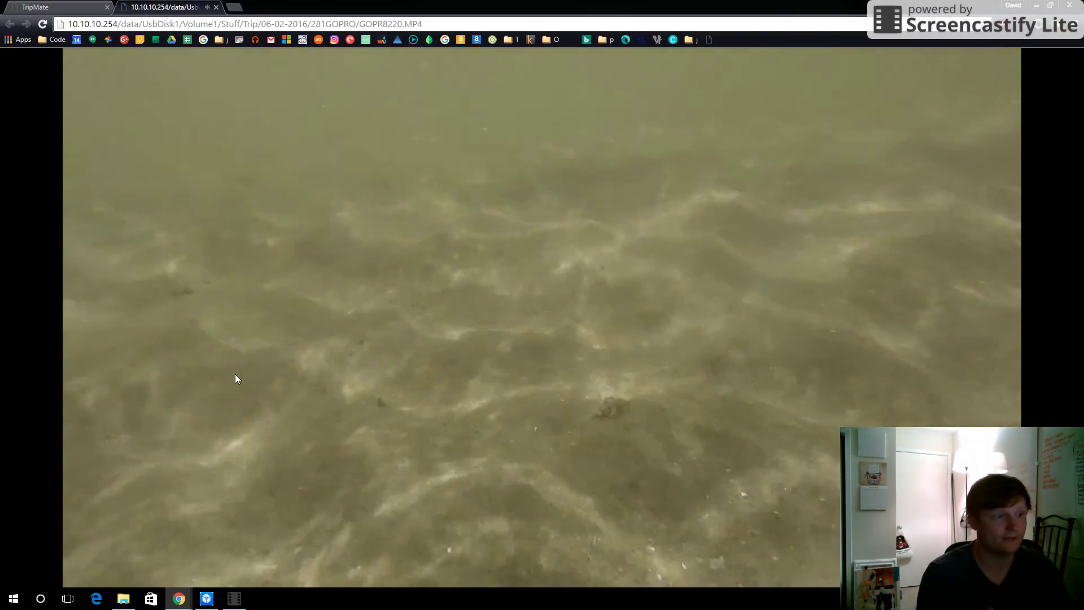
- Close the GOPR8220.MP4 video tab to return to the 281GOPRO file list
{"action": "mouse_move", "coordinate": [320, 185]}
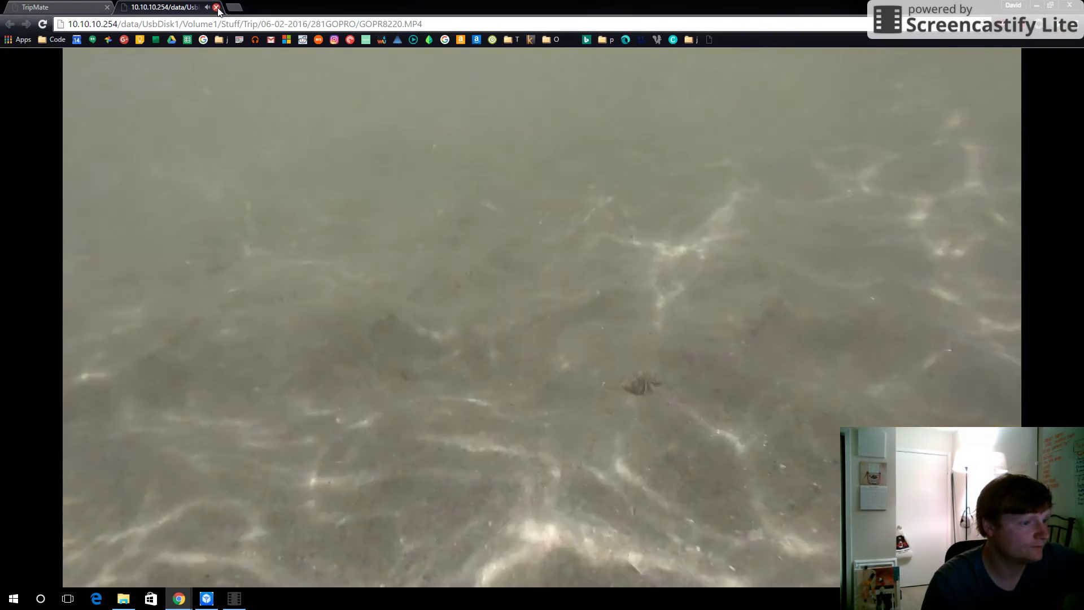
{"action": "left_click", "coordinate": [216, 7]}
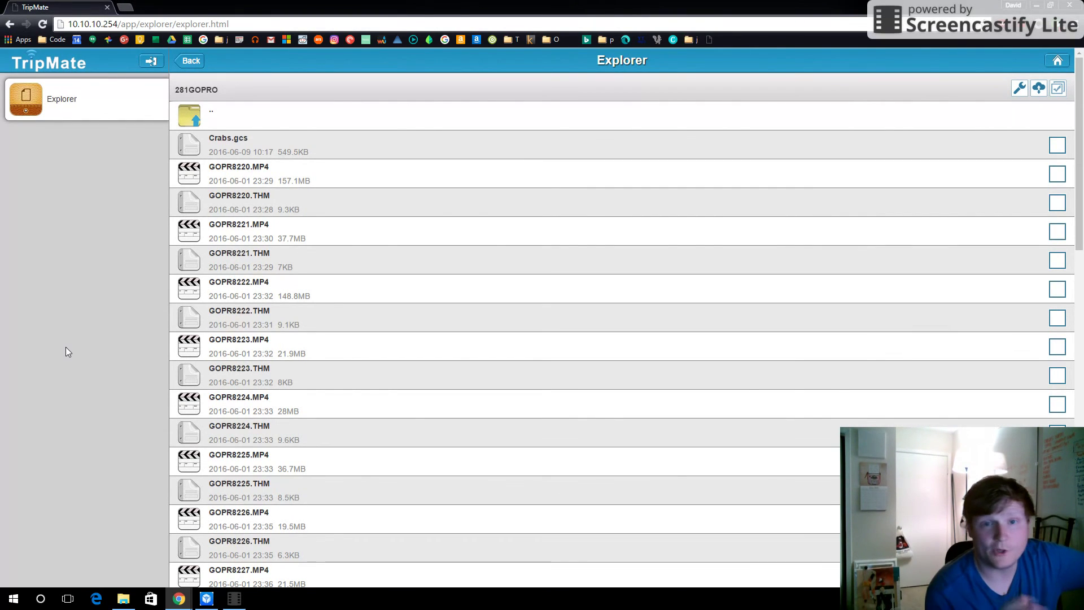